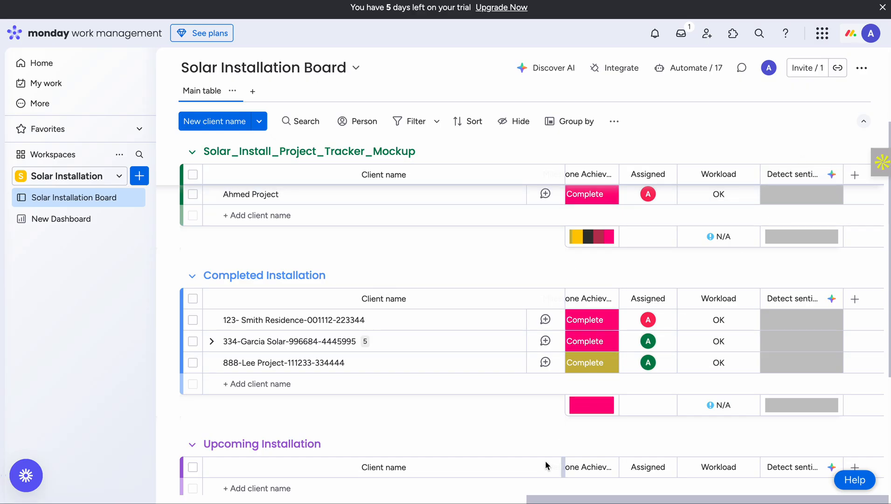
Review the Solar Installation Board and examine how the client names in the Completed Installation group are composed
scroll(625, 502, "left", 2)
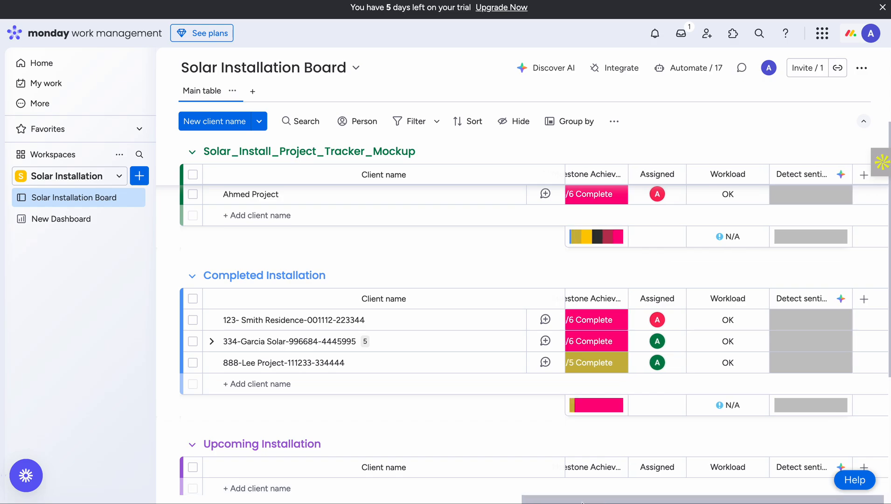
left_click_drag(583, 502, 174, 497)
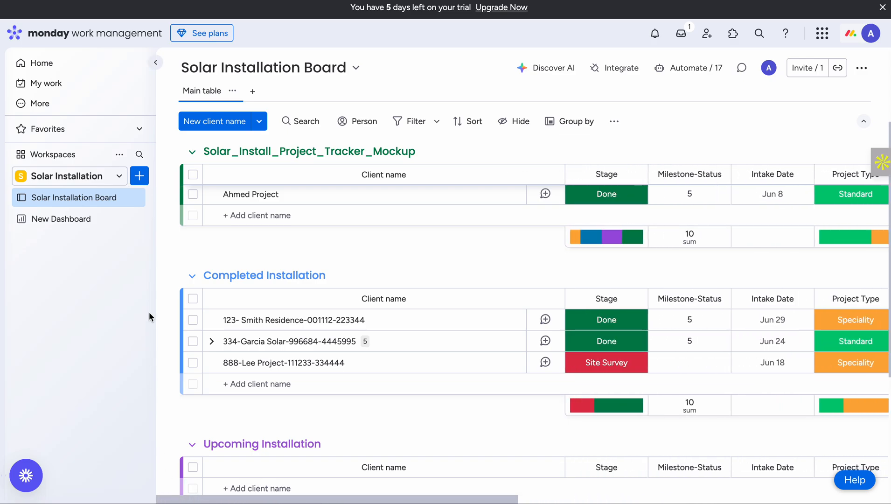
left_click(238, 319)
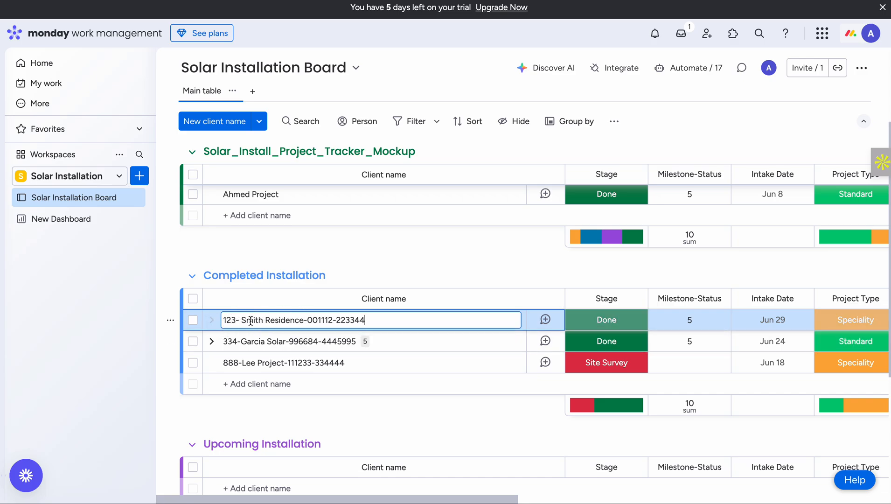
left_click_drag(243, 321, 365, 321)
left_click(365, 321)
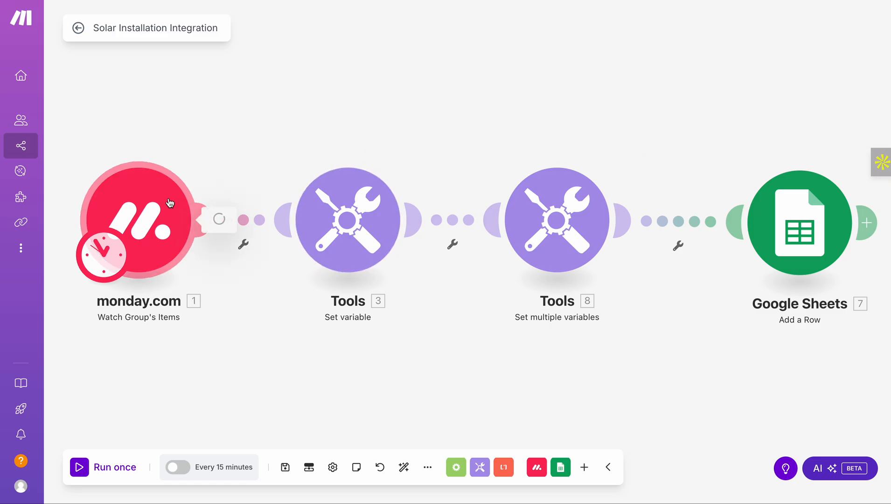
Switch to the Solar Installation Integration scenario in Make and review the board, group and output columns of the monday.com trigger
left_click(147, 185)
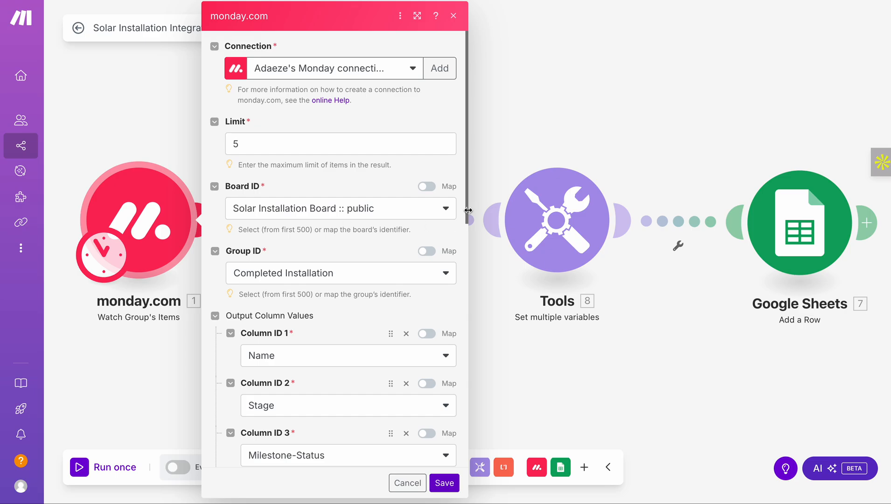
scroll(468, 211, "down", 1)
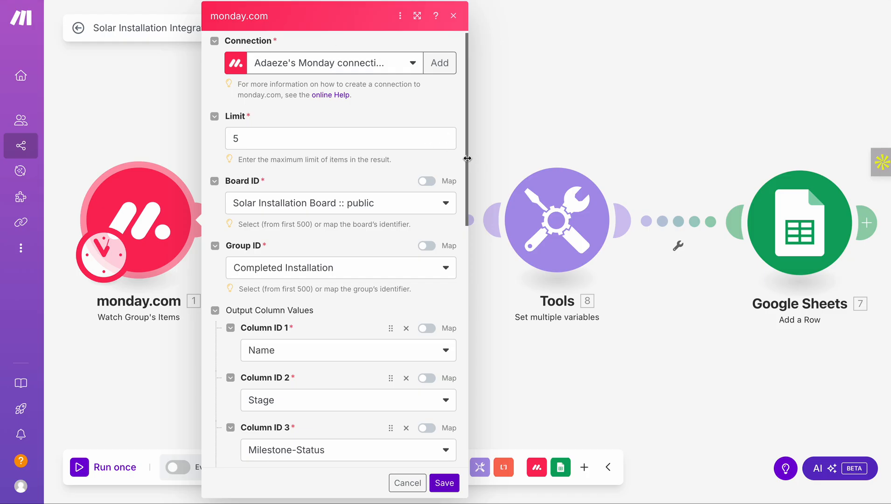
left_click_drag(467, 158, 458, 396)
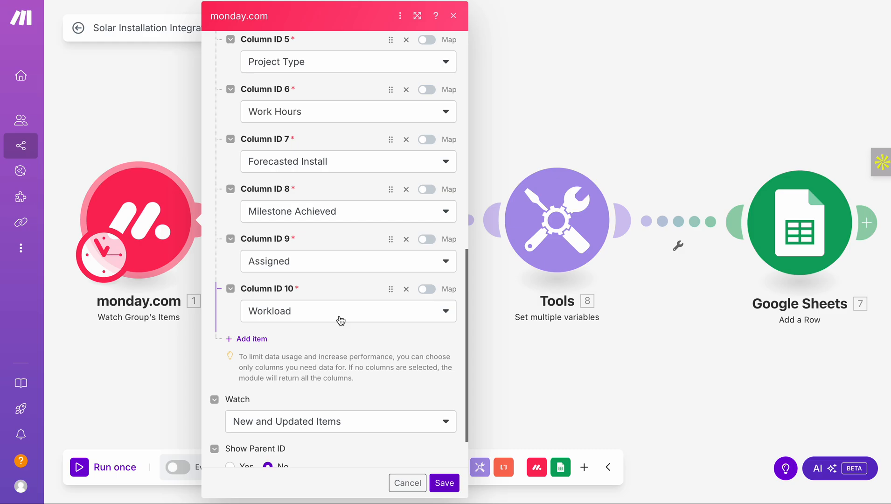
left_click(201, 167)
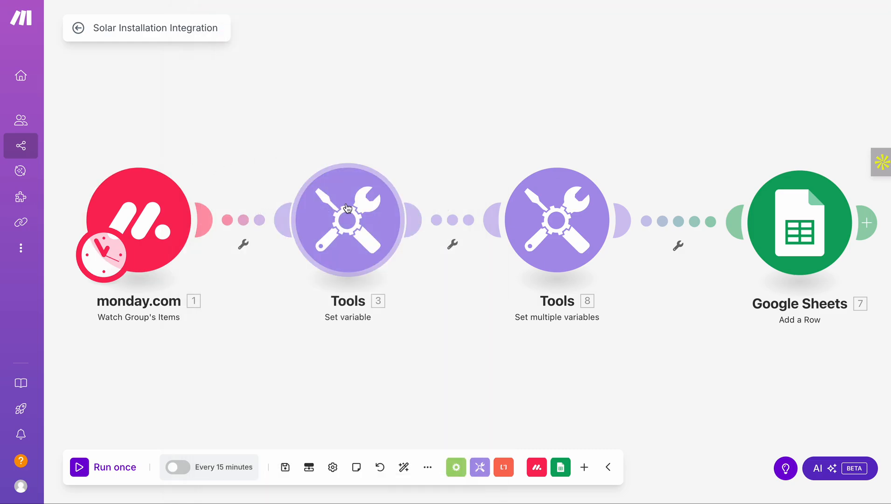
Clear the value of the Name mapping variable in the Set variable module, with the text functions at hand
left_click(356, 219)
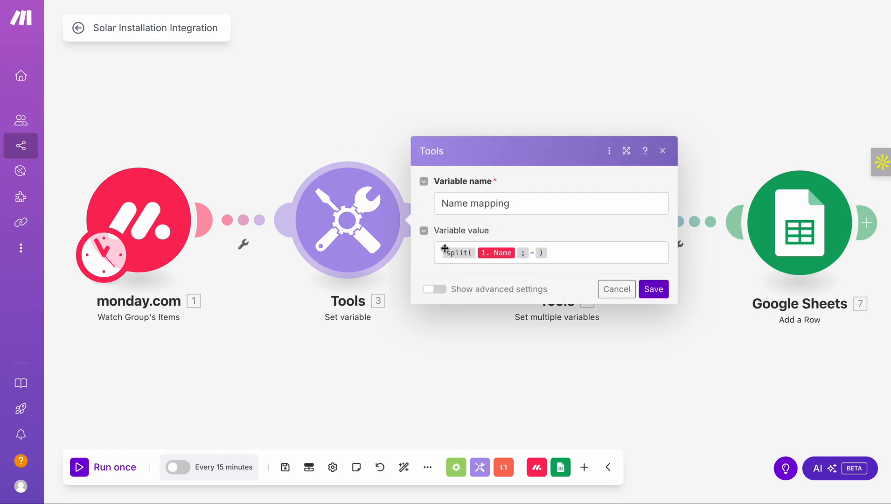
left_click(572, 248)
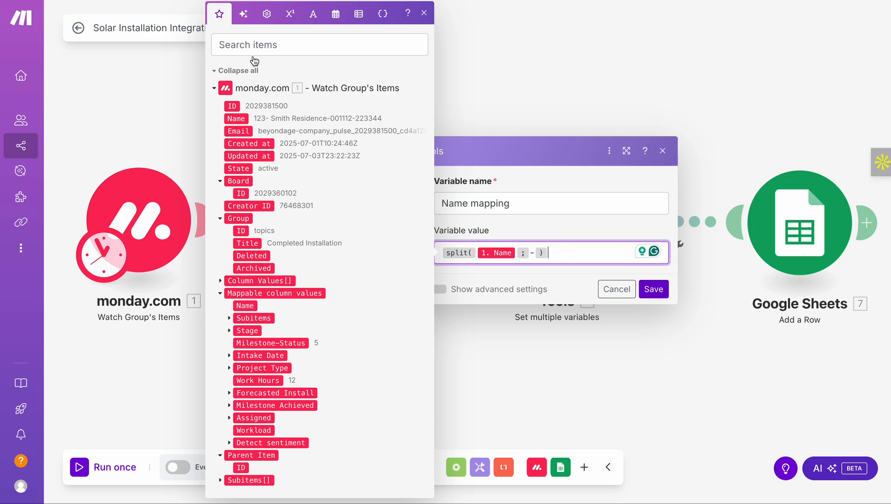
left_click(290, 14)
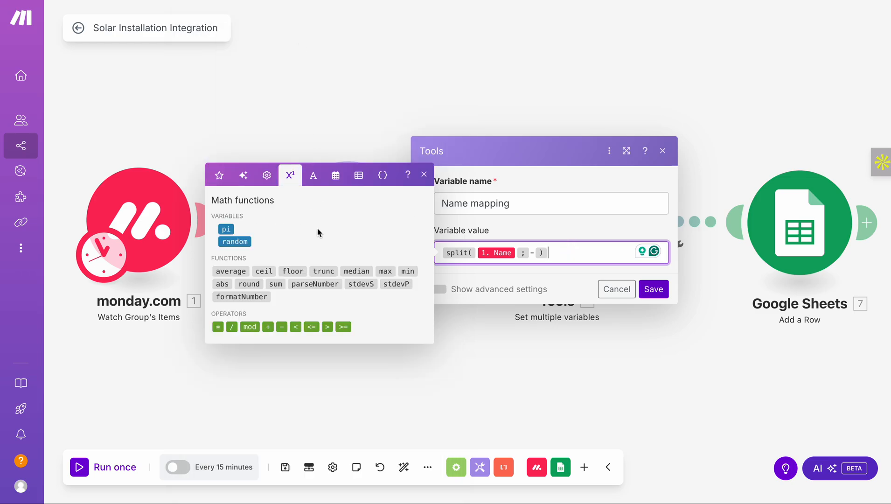
left_click(316, 175)
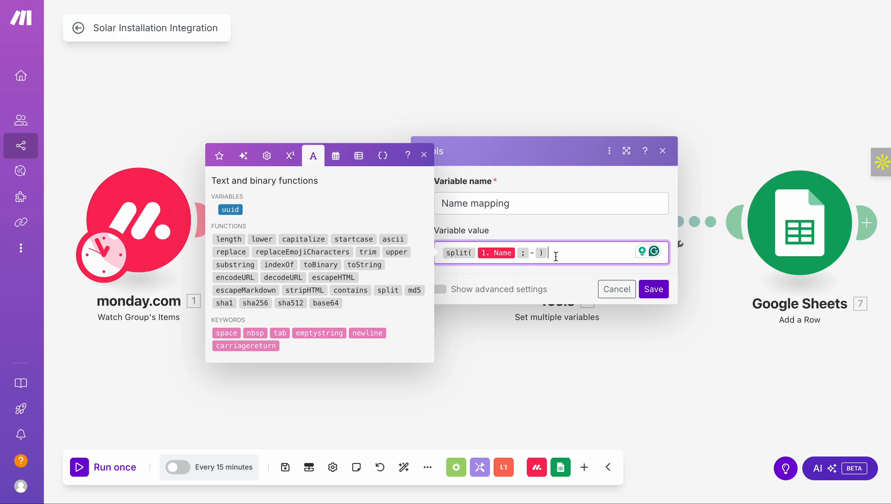
key("BackSpace")
key("BackSpace")
key("BackSpace")
key("BackSpace")
key("BackSpace")
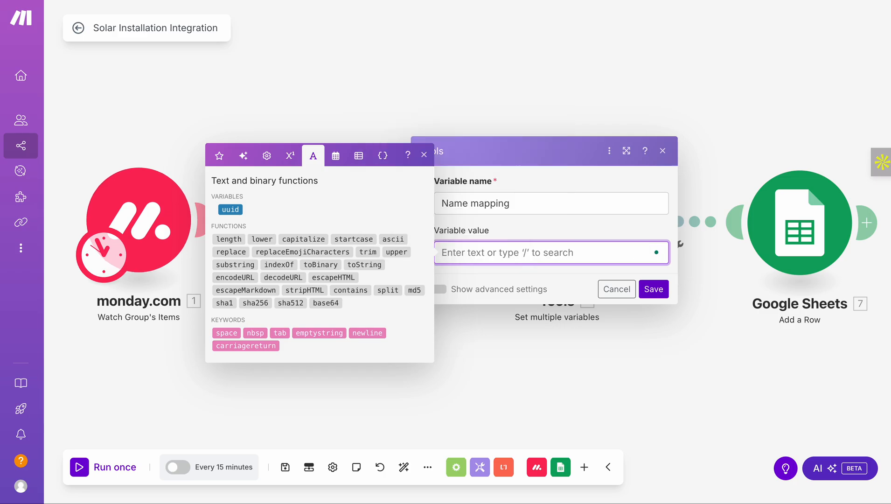
Set the Name mapping value to a split function on the monday.com Name with "-" as separator, and save the module
left_click(390, 290)
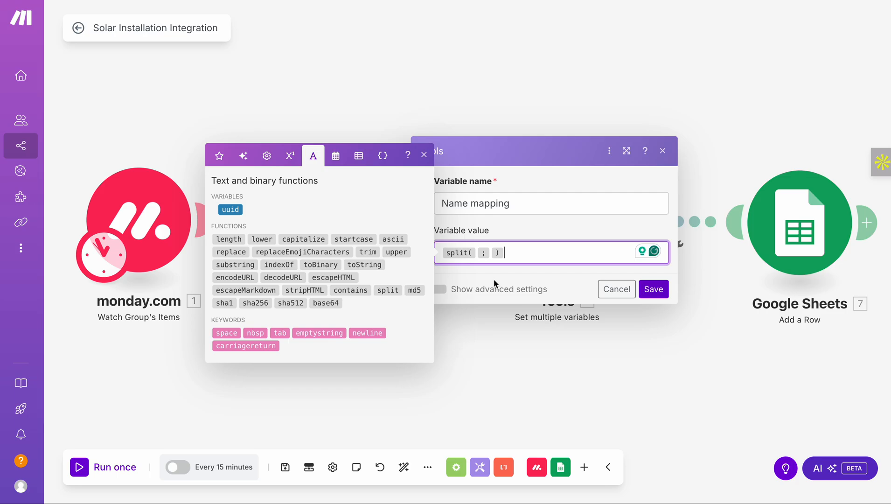
key("Left")
key("Left")
left_click(219, 156)
left_click(236, 119)
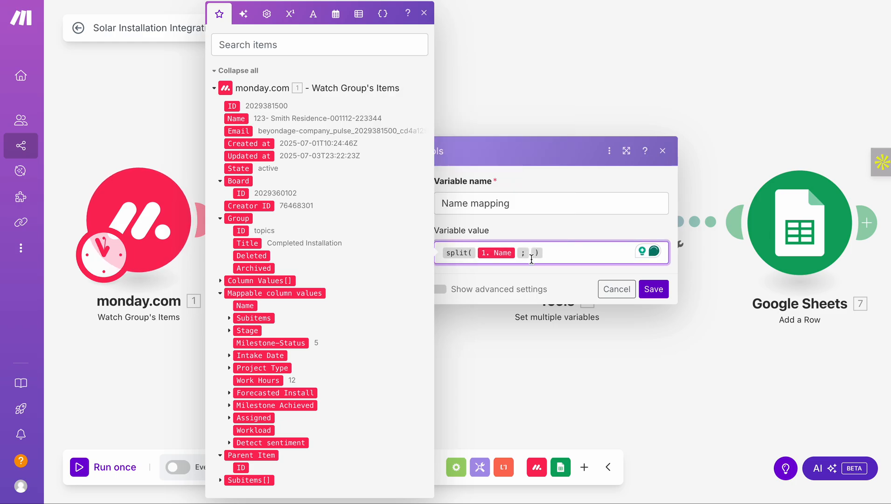
key("Left")
type("-")
left_click(649, 292)
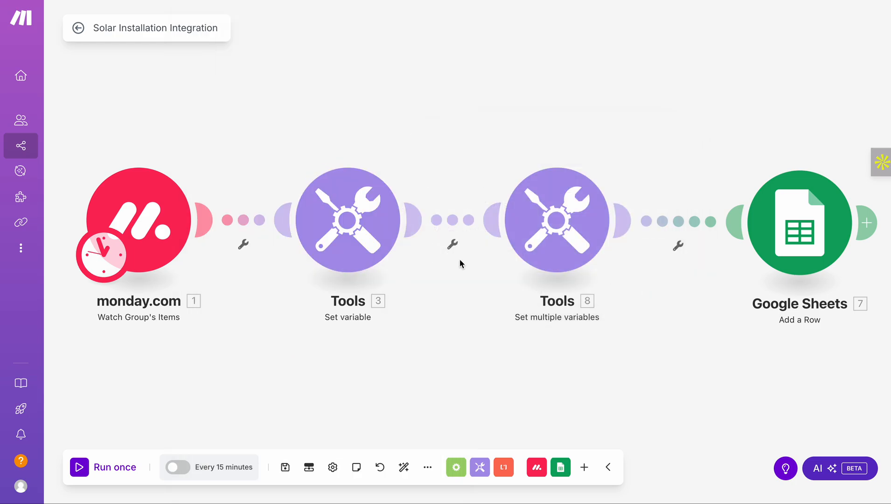
Review the Set multiple variables module and the Name mapping array element available for the Code ID value
left_click(540, 240)
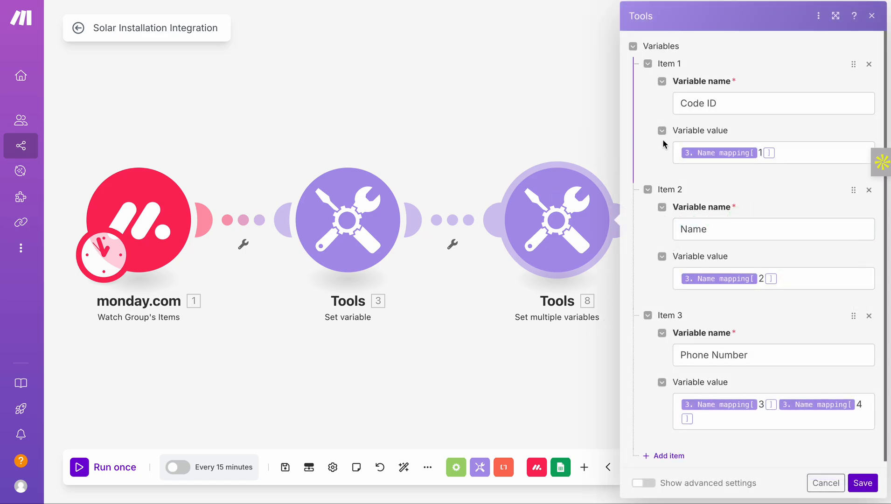
left_click(796, 152)
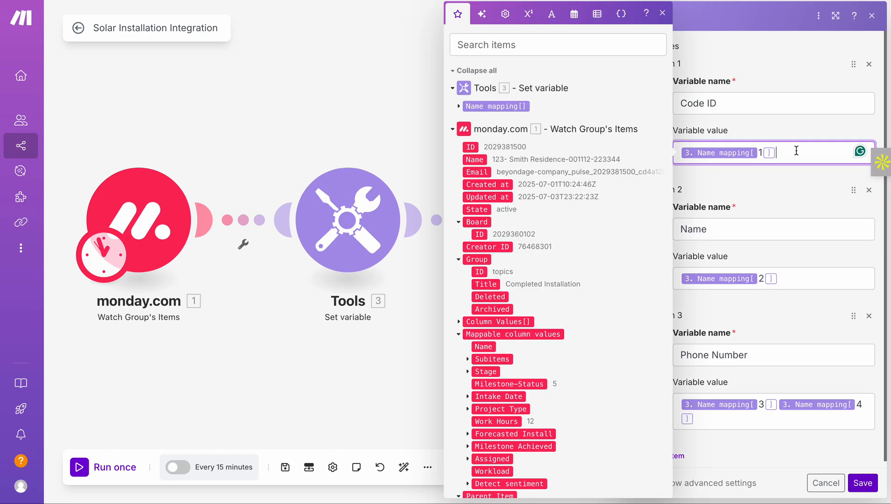
left_click(459, 106)
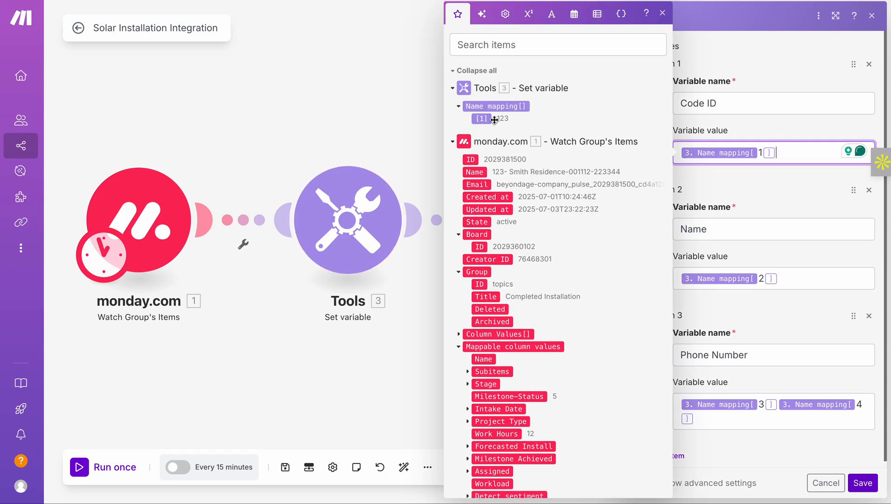
left_click(409, 120)
Unlink the two Tools modules and set the monday.com trigger to start manually from the item with code 888
right_click(468, 219)
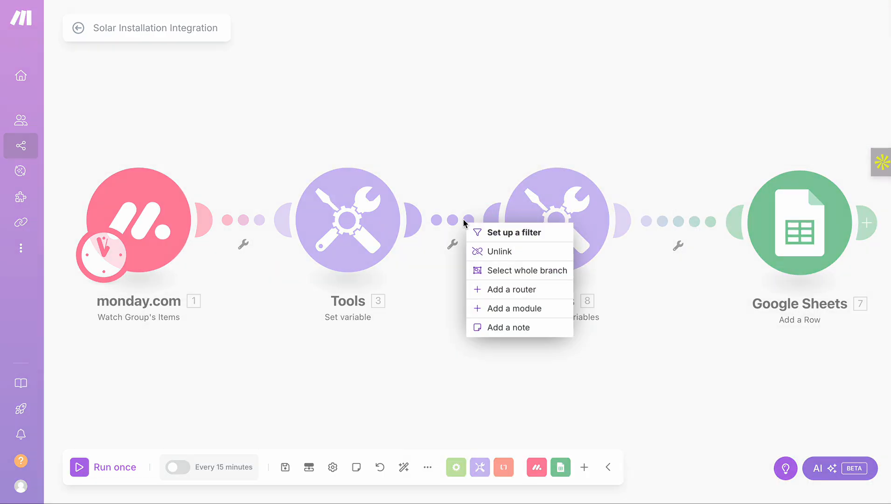
left_click(478, 252)
right_click(127, 213)
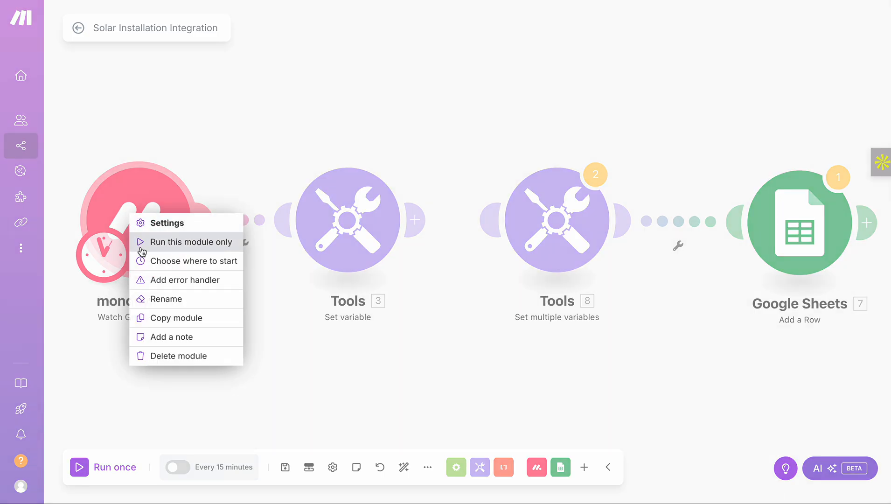
left_click(194, 259)
left_click(214, 247)
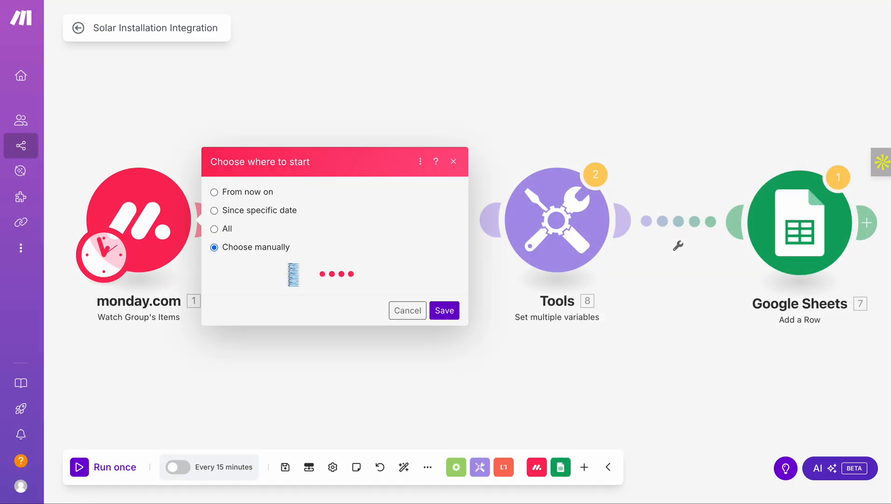
left_click(327, 227)
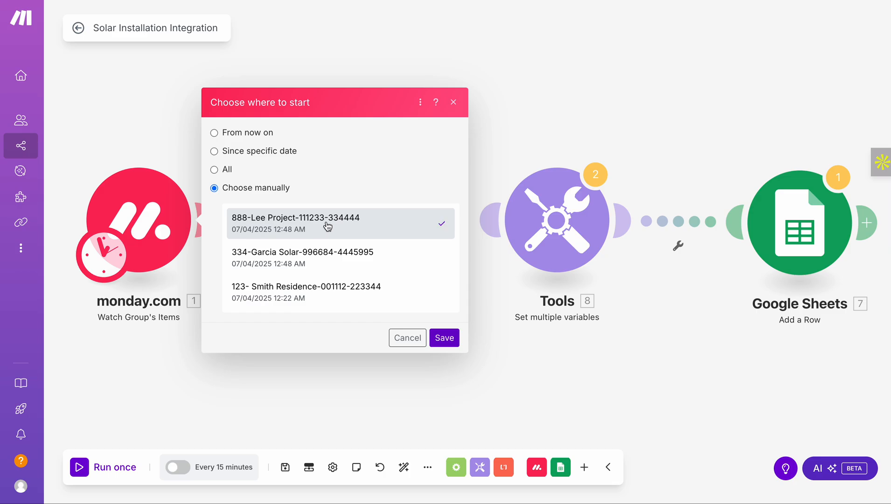
left_click(445, 337)
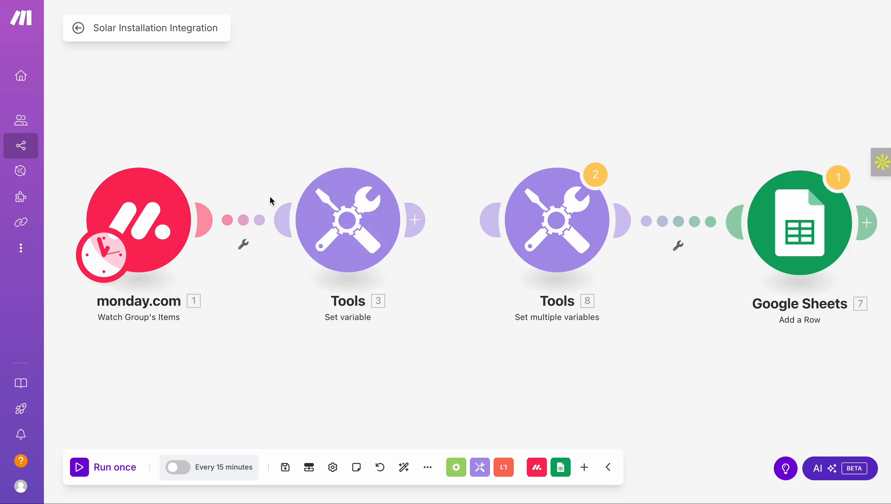
Run the scenario once and examine the Name mapping array in the Set variable module's output
left_click(100, 467)
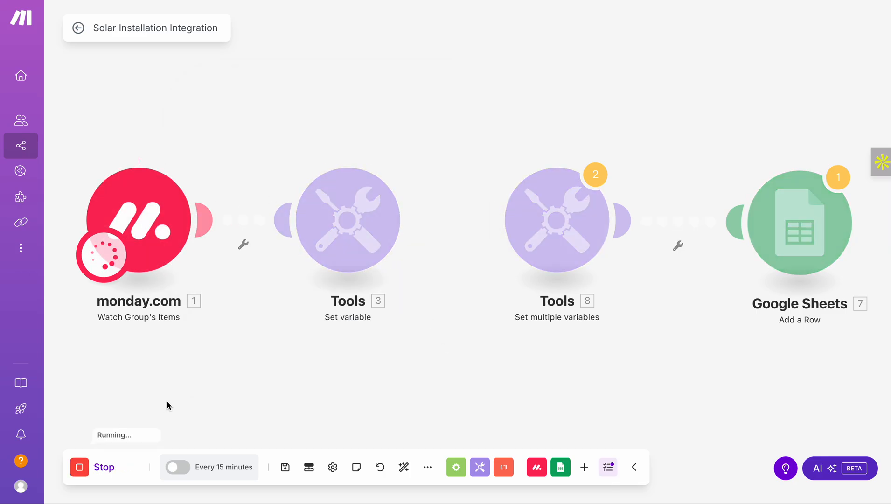
left_click(423, 160)
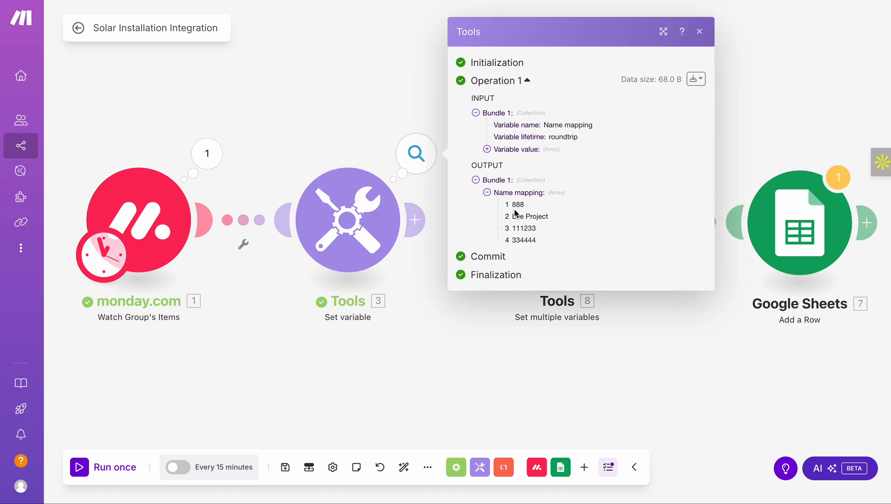
left_click_drag(526, 205, 512, 217)
left_click_drag(542, 249, 516, 228)
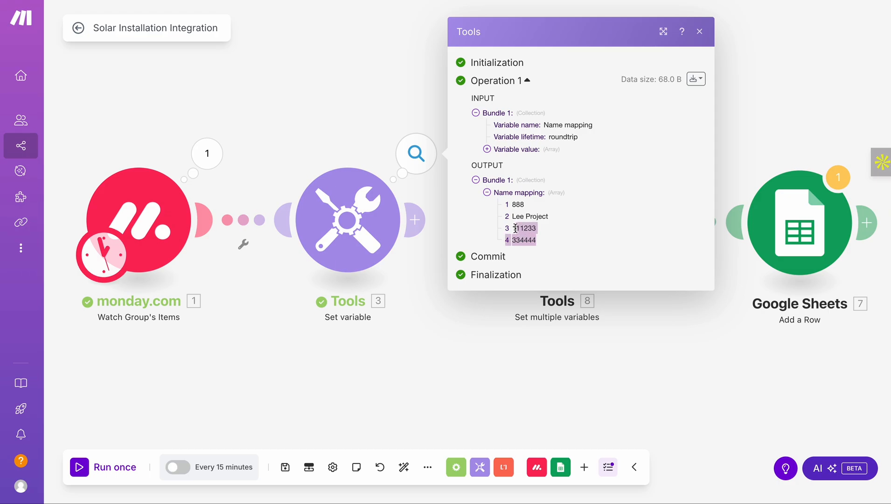
left_click(400, 101)
Reconnect the Set multiple variables module to the Set variable module
left_click(557, 219)
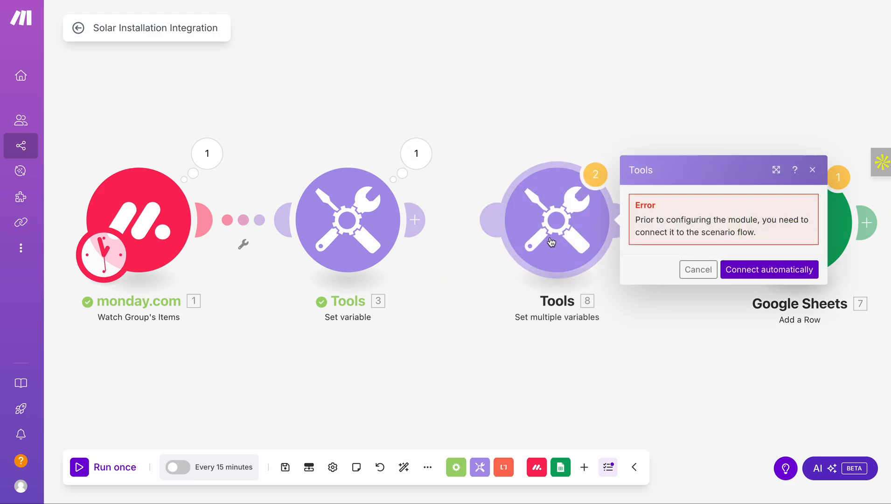
left_click_drag(490, 219, 396, 227)
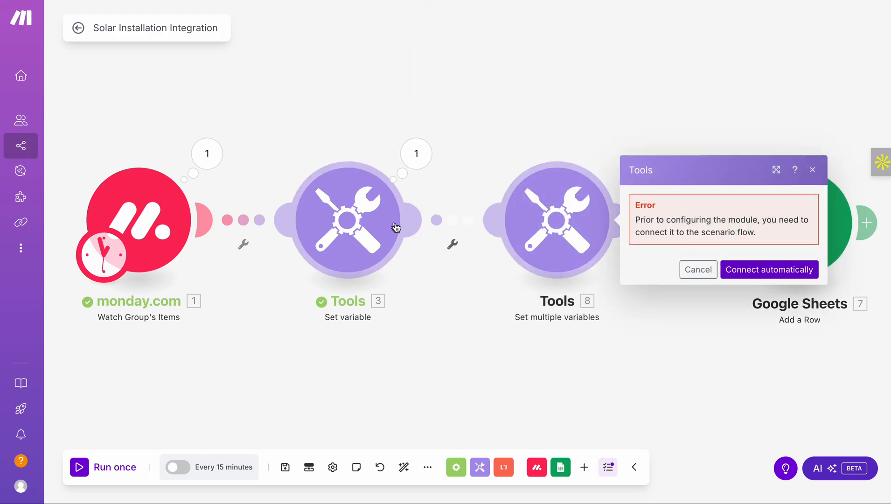
left_click(545, 103)
Check the elements of the Name mapping array offered for the Code ID value in Set multiple variables
left_click(542, 230)
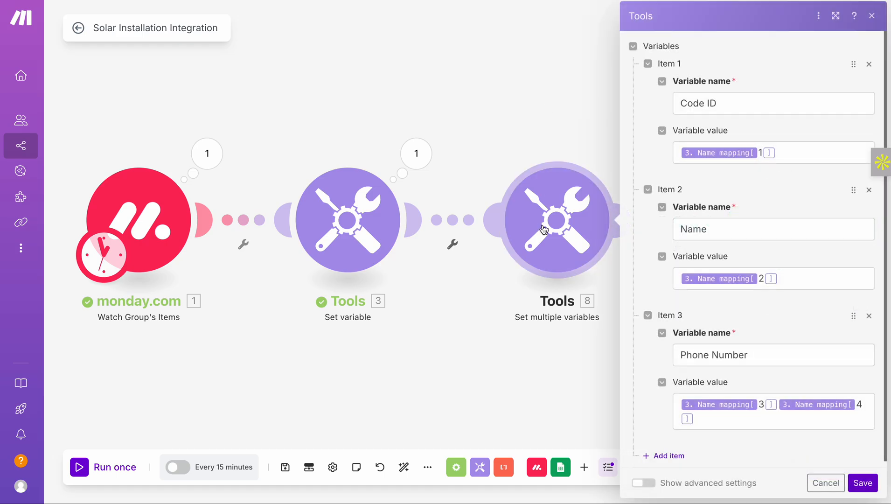
left_click(792, 152)
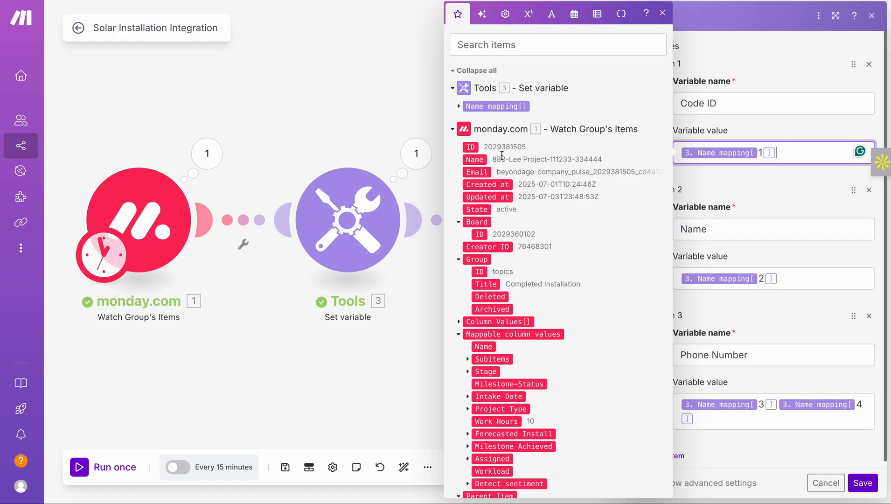
left_click(461, 107)
left_click(461, 107)
left_click(461, 107)
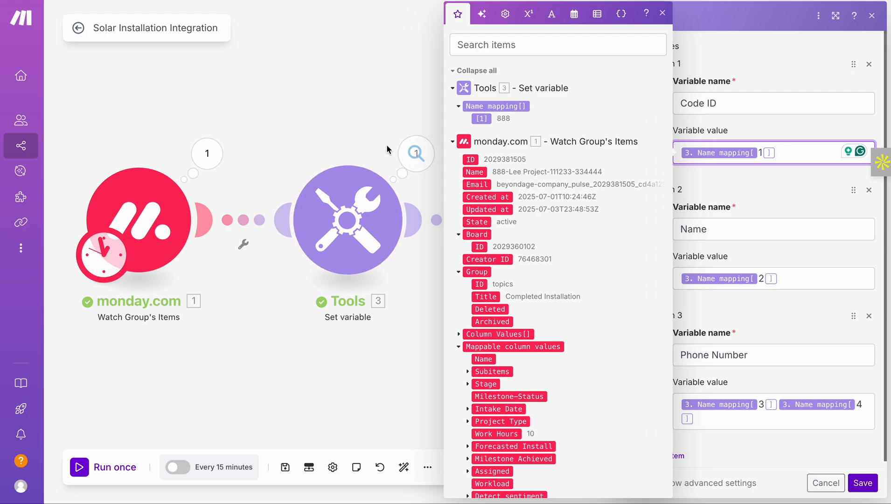
Compare the Set variable module's output array with the index used in the Code ID value of Set multiple variables
left_click(419, 154)
left_click(487, 217)
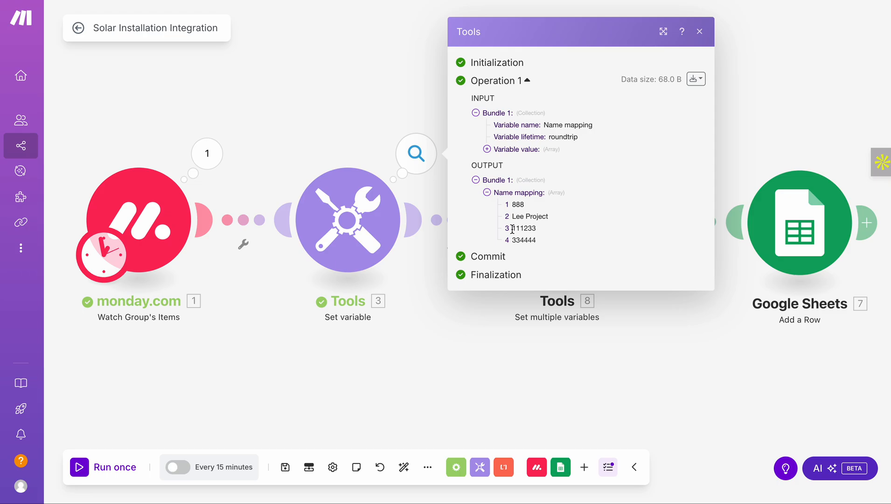
left_click(395, 73)
left_click(569, 236)
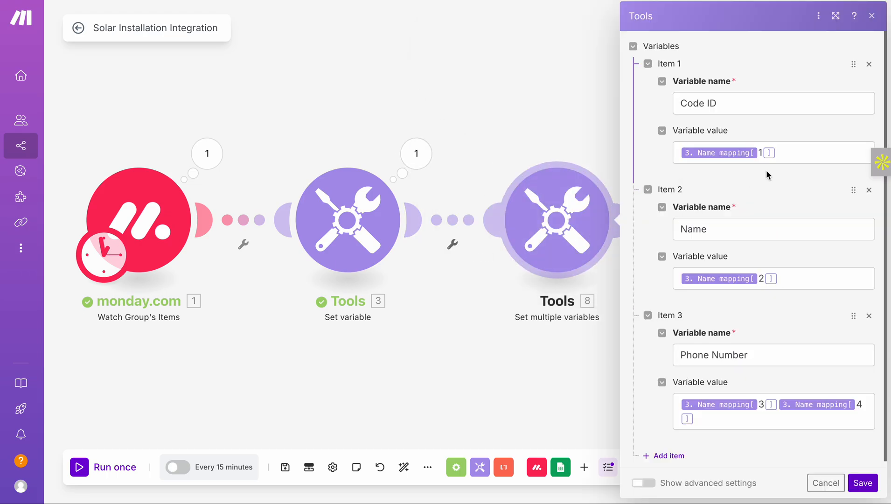
left_click(788, 153)
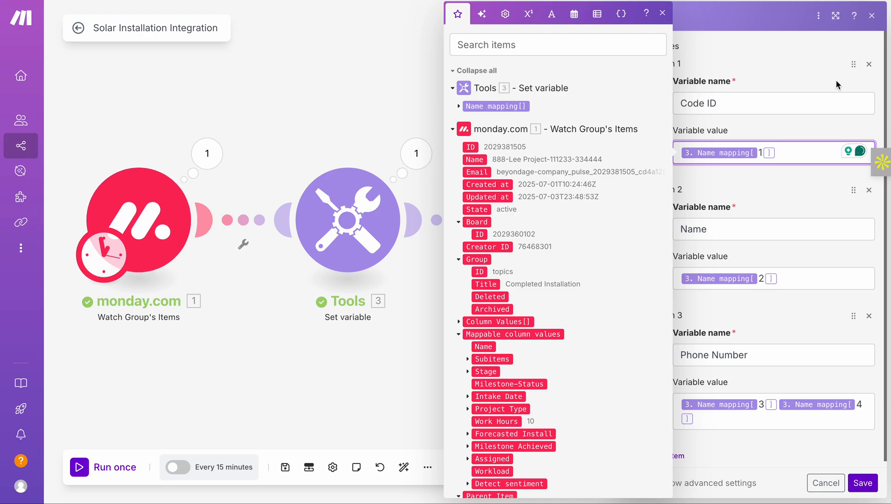
Check the Name mapping split formula in the Set variable module and the Code ID variable name in Set multiple variables
left_click(397, 220)
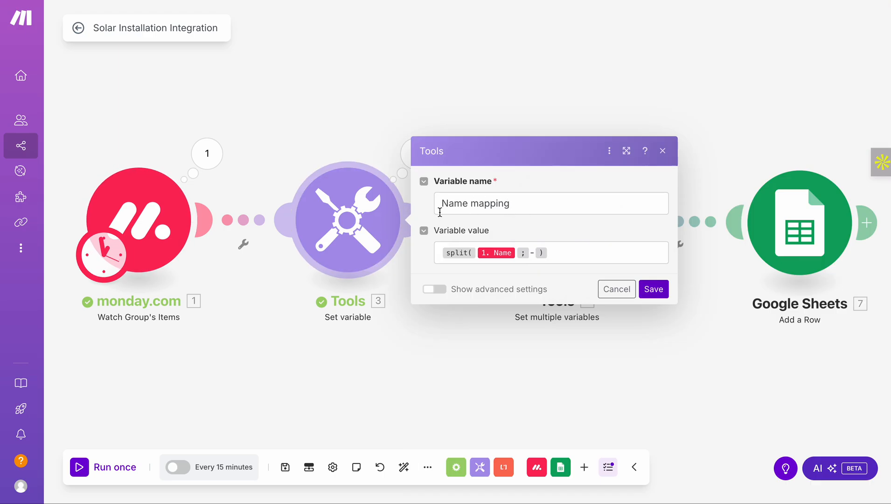
left_click(504, 92)
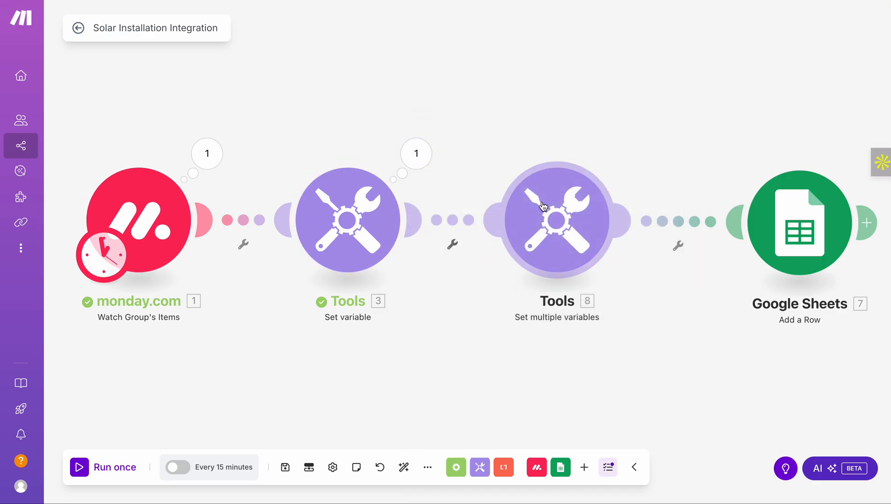
left_click(557, 219)
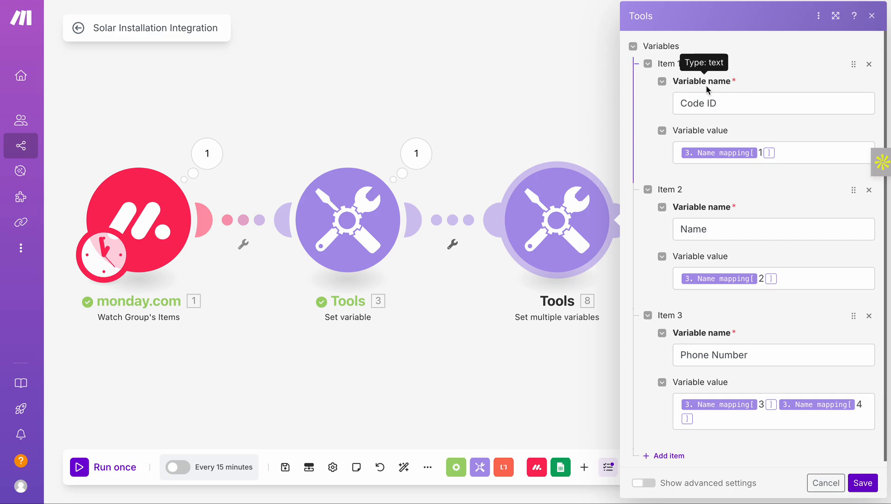
left_click(736, 107)
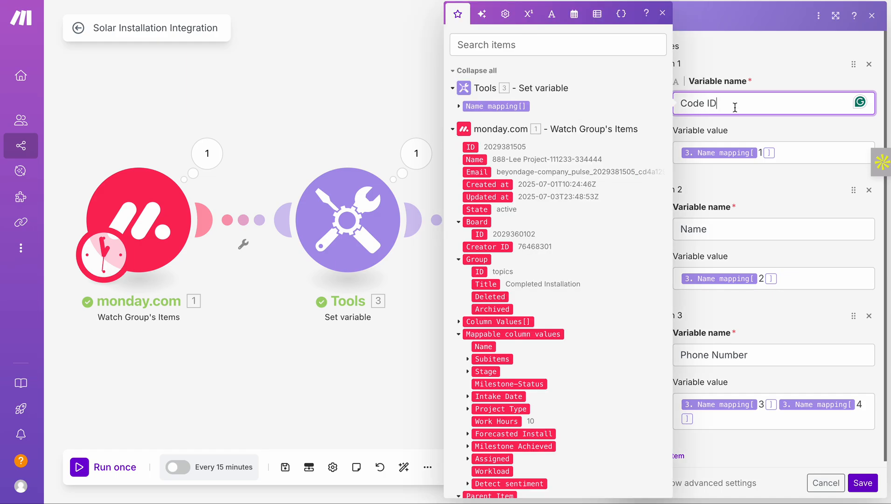
Clear the Code ID value in Set multiple variables and remap it to element 1 of the Name mapping array
left_click(789, 158)
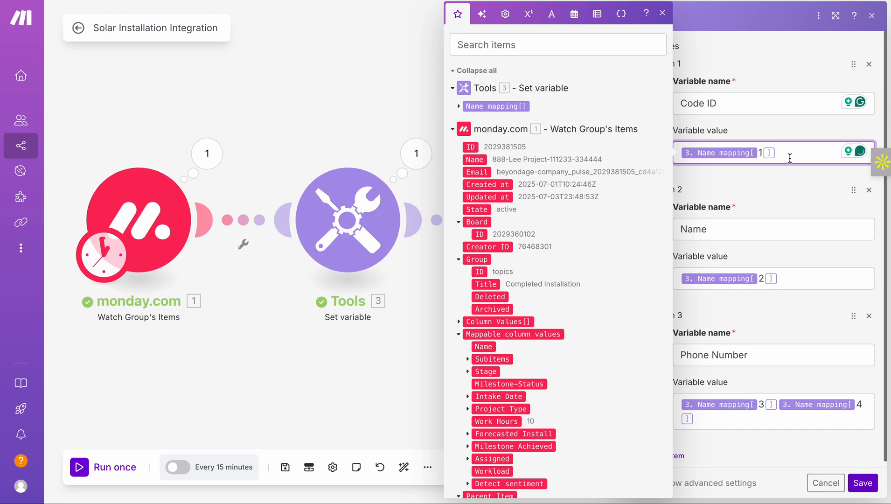
key("BackSpace")
key("BackSpace")
key("BackSpace")
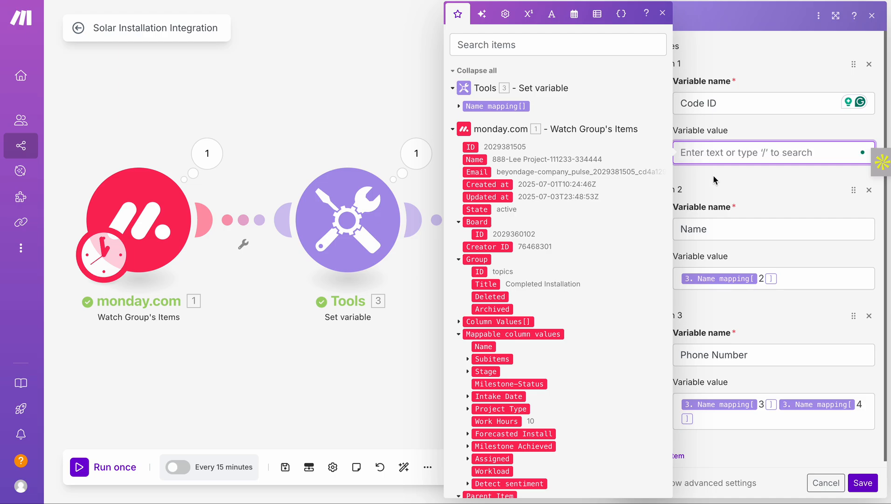
left_click(483, 107)
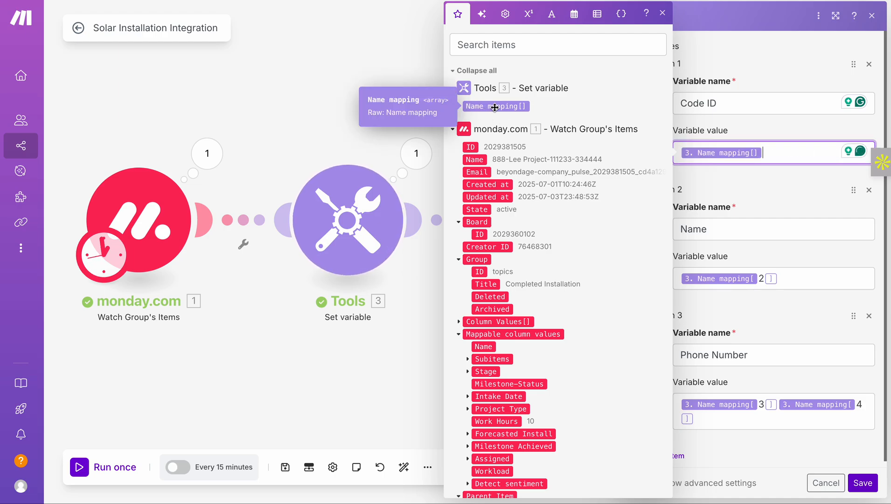
key("BackSpace")
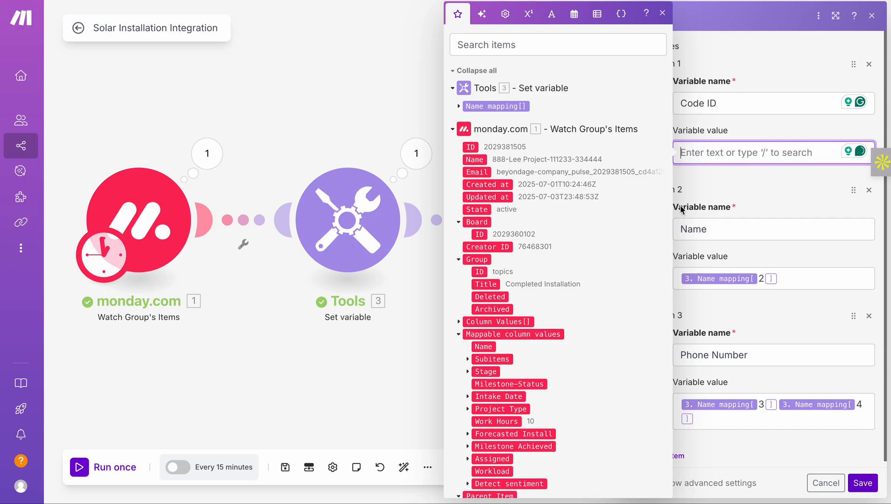
left_click(459, 107)
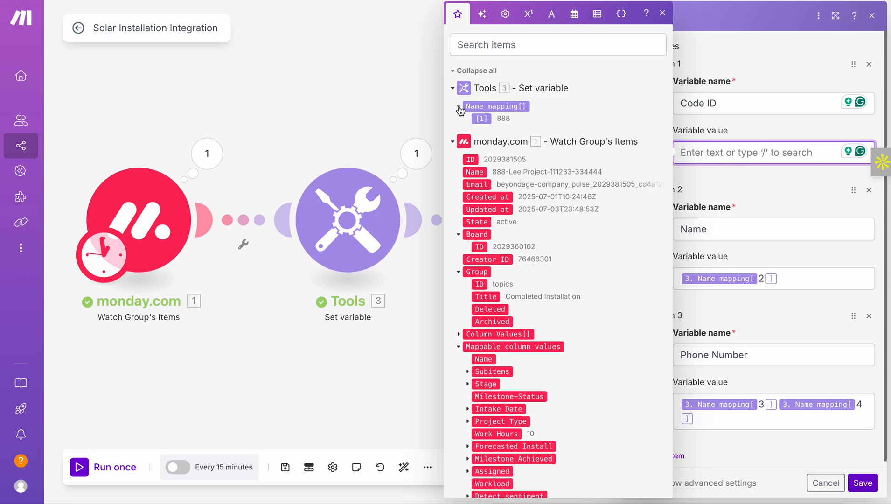
left_click(481, 119)
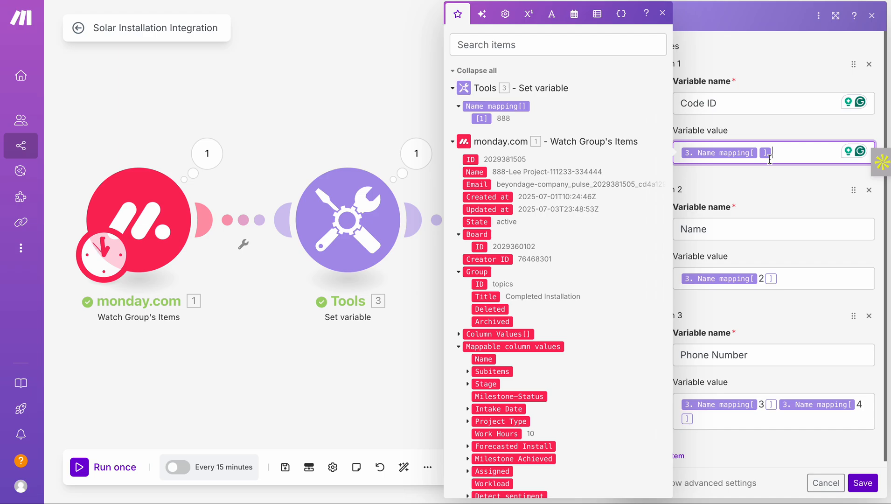
key("Left")
type("1")
Replace the value of the Name variable with element 2 of the Name mapping array
left_click(795, 279)
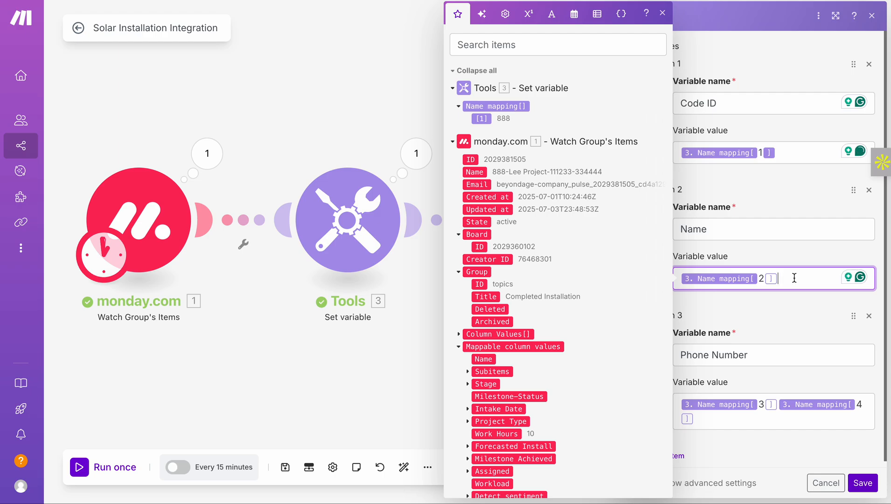
key("BackSpace")
key("BackSpace")
key("BackSpace")
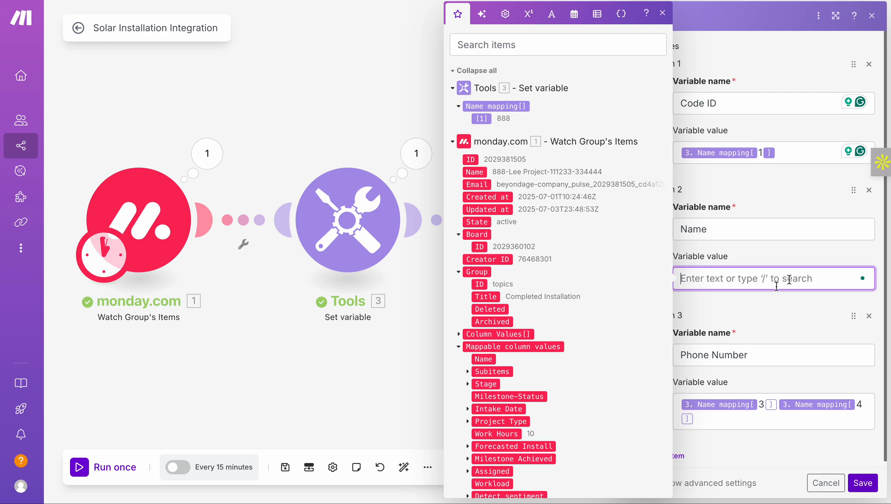
left_click(488, 108)
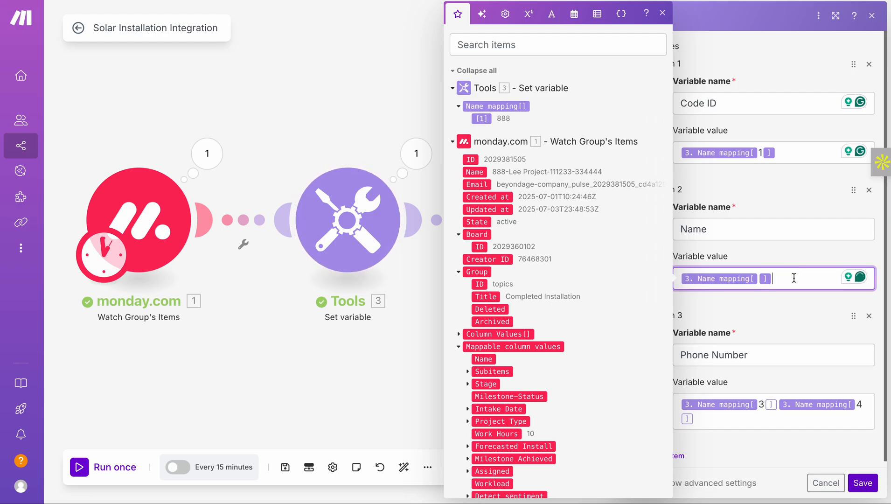
type("2")
Examine the elements of the Name mapping array in the Set variable module's last run output
left_click(416, 153)
left_click(487, 216)
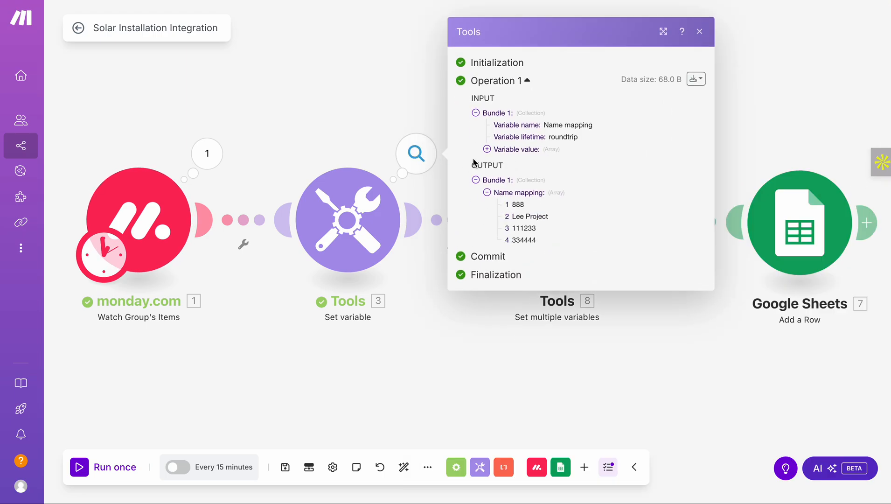
left_click_drag(514, 218, 555, 219)
left_click(504, 227)
left_click(394, 115)
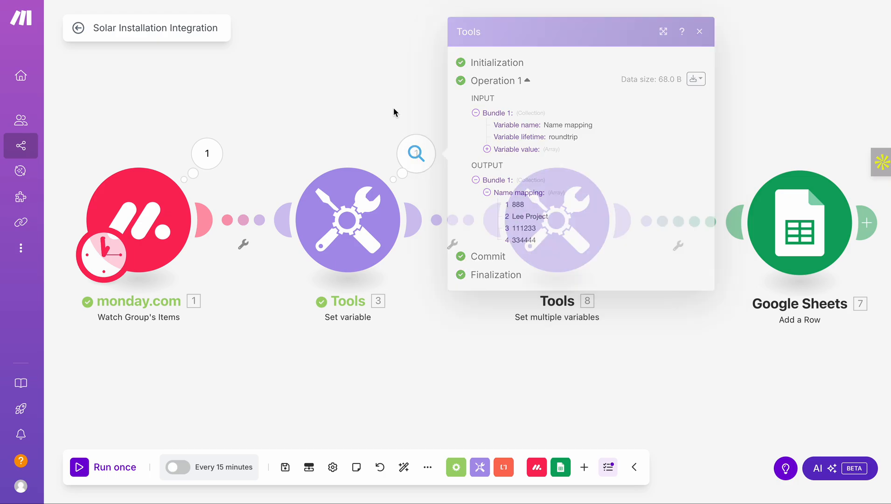
Remap the Phone Number value in Set multiple variables to Name mapping elements 3 and 4 in succession, and save the module
left_click(530, 226)
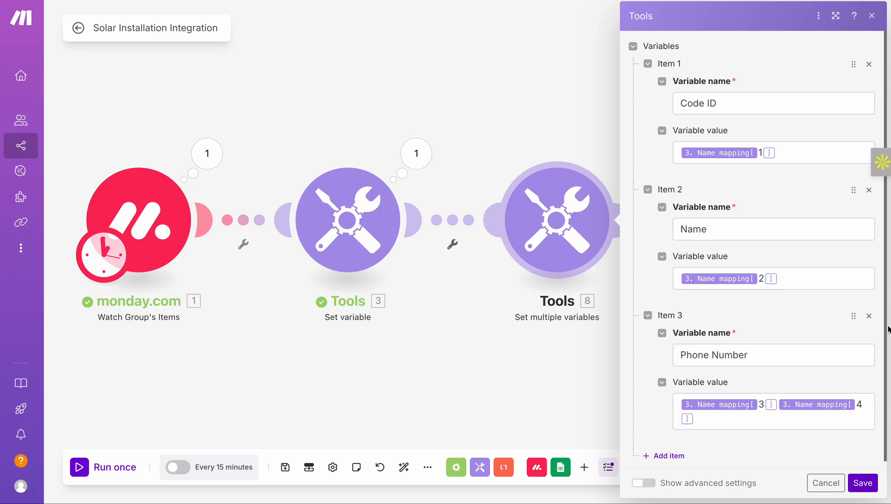
left_click_drag(888, 326, 887, 350)
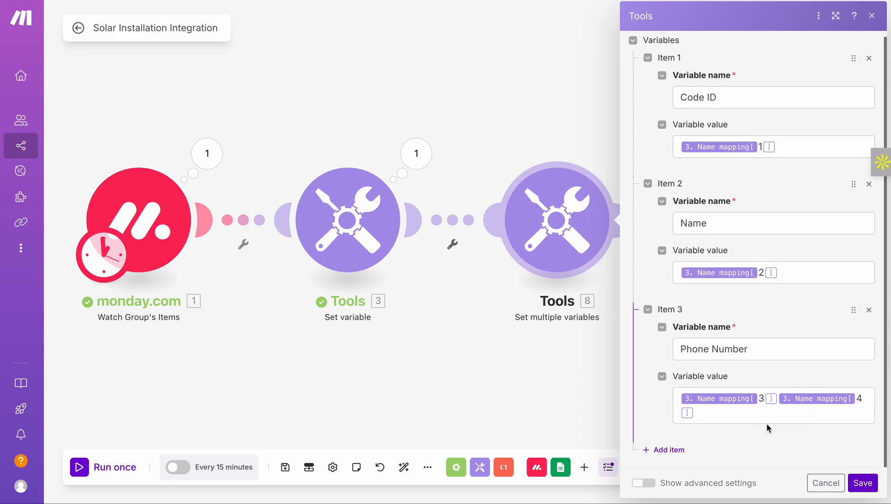
left_click(753, 423)
key("BackSpace")
key("BackSpace")
key("BackSpace")
key("BackSpace")
key("BackSpace")
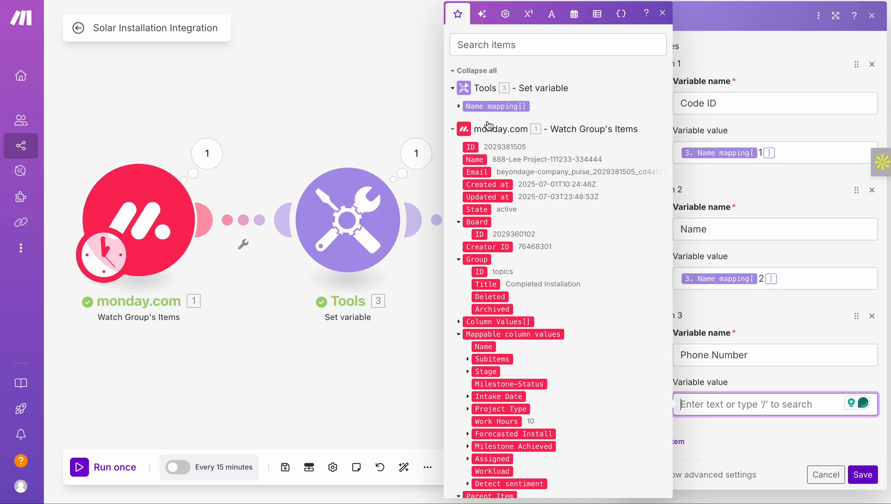
left_click(460, 106)
left_click(482, 119)
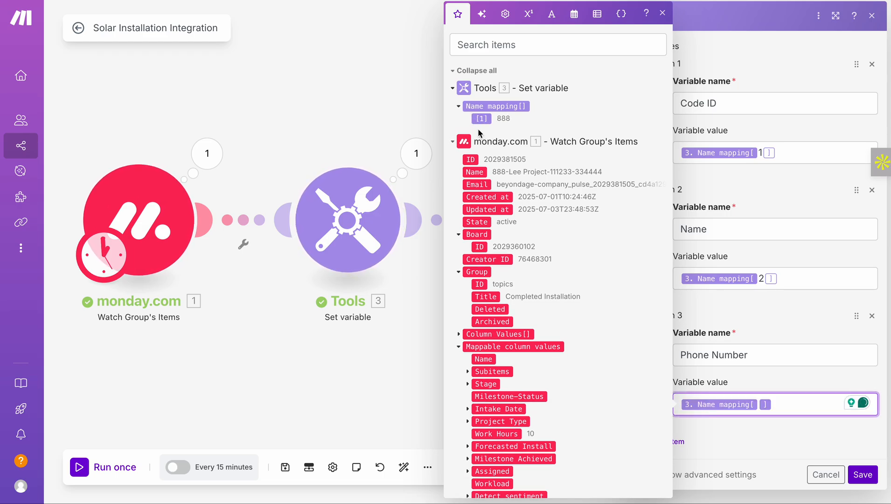
left_click(481, 120)
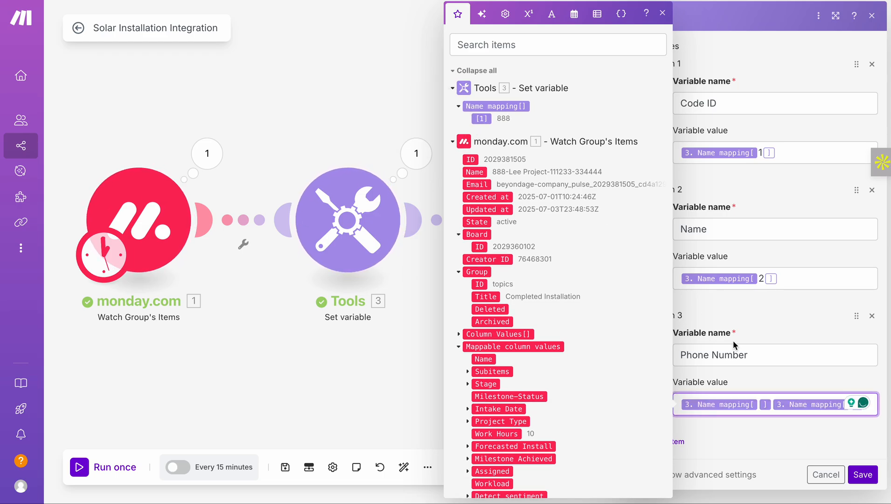
key("Left")
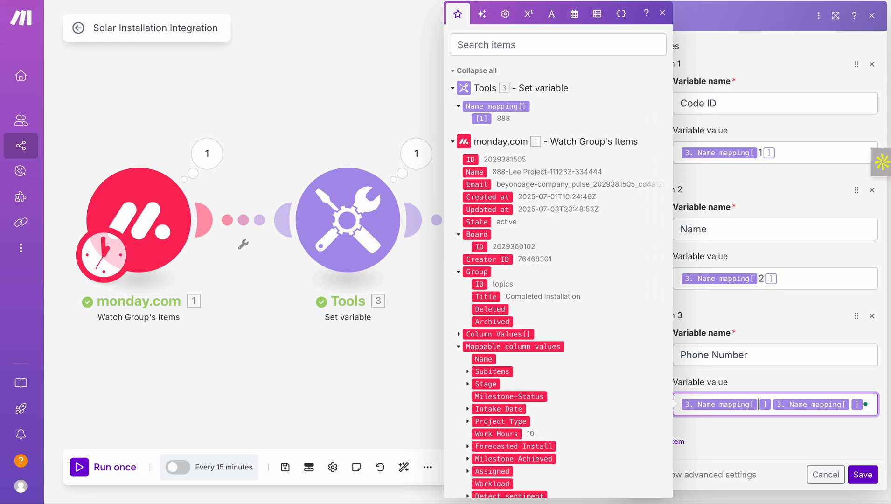
type("3")
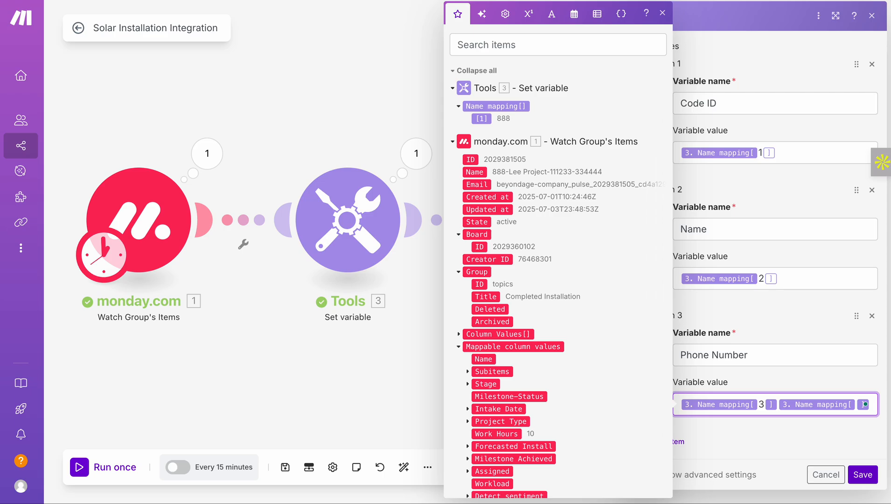
type("4")
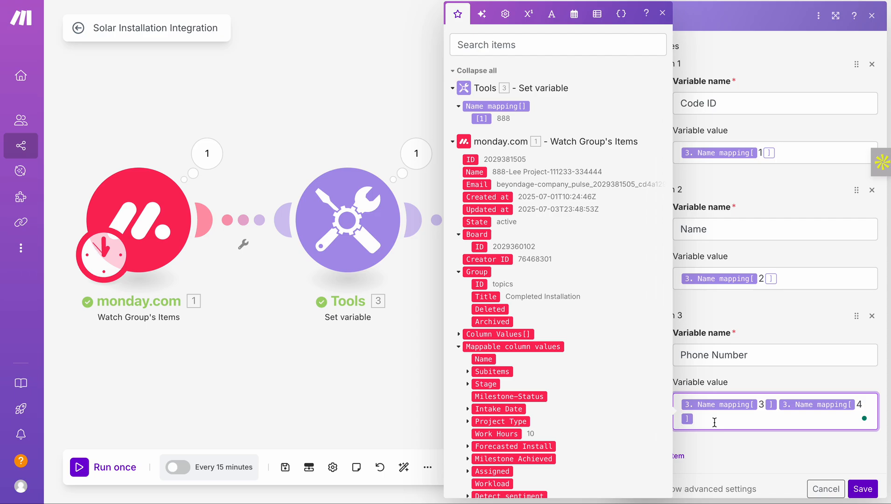
left_click(863, 490)
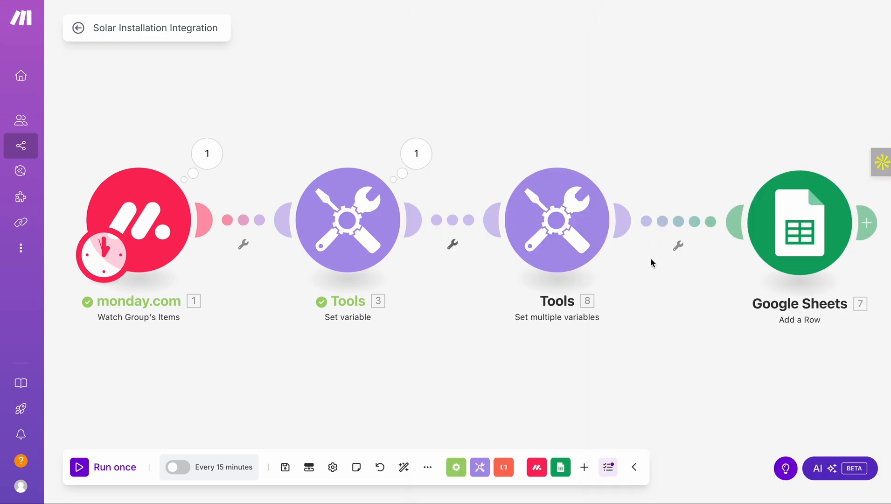
Unlink the Google Sheets Add a Row module from the Set multiple variables module
left_click(681, 229)
left_click(689, 178)
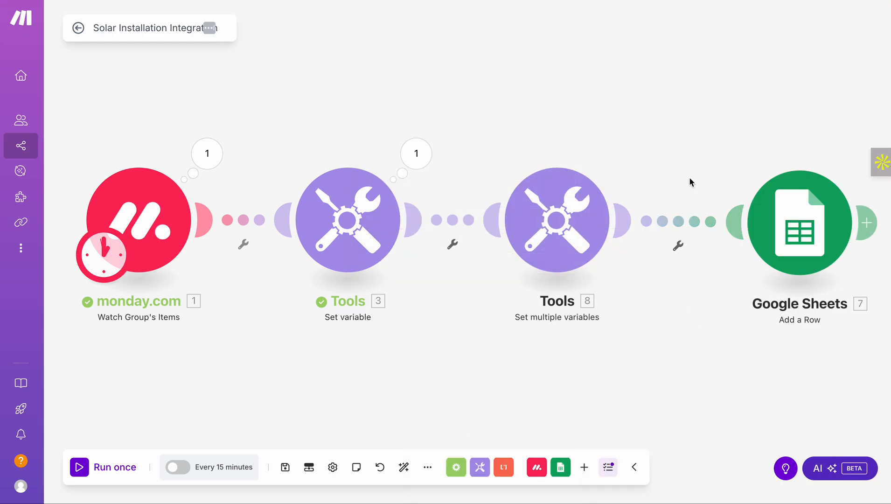
right_click(680, 221)
left_click(711, 247)
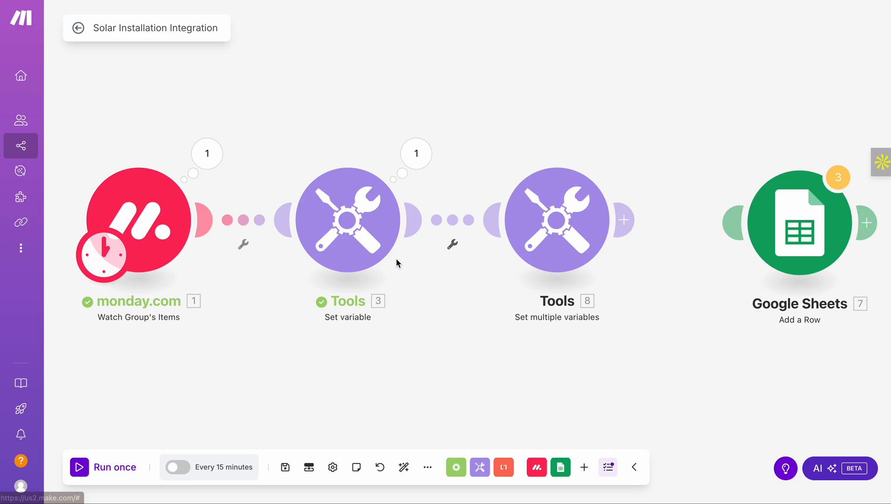
Set the monday.com trigger to start from a manually chosen item, selecting the one with code 888, and save
left_click(161, 219)
left_click(152, 189)
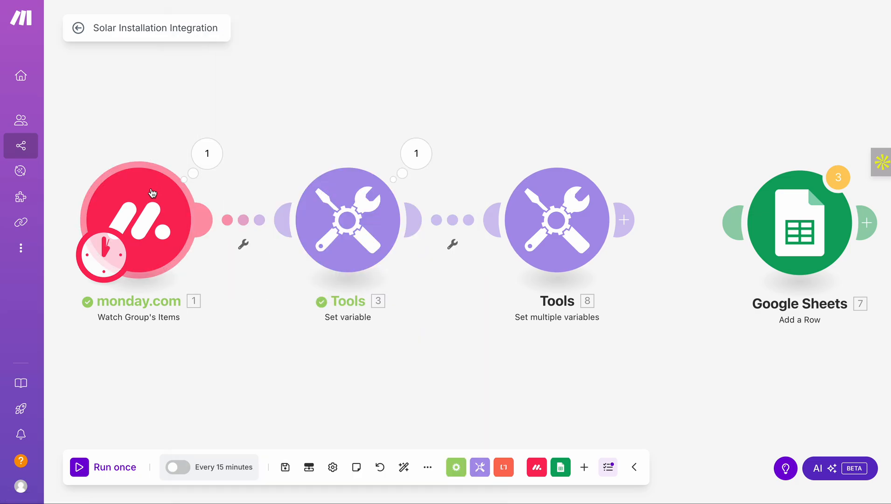
right_click(153, 192)
left_click(177, 238)
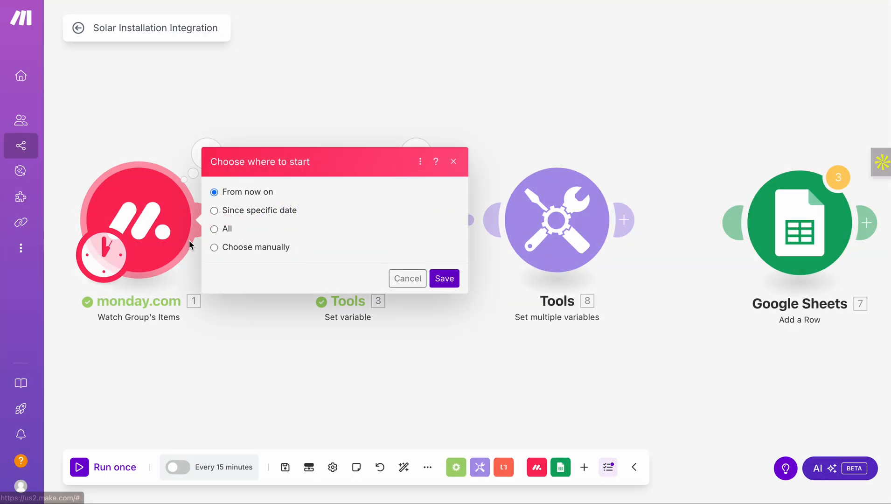
left_click(215, 248)
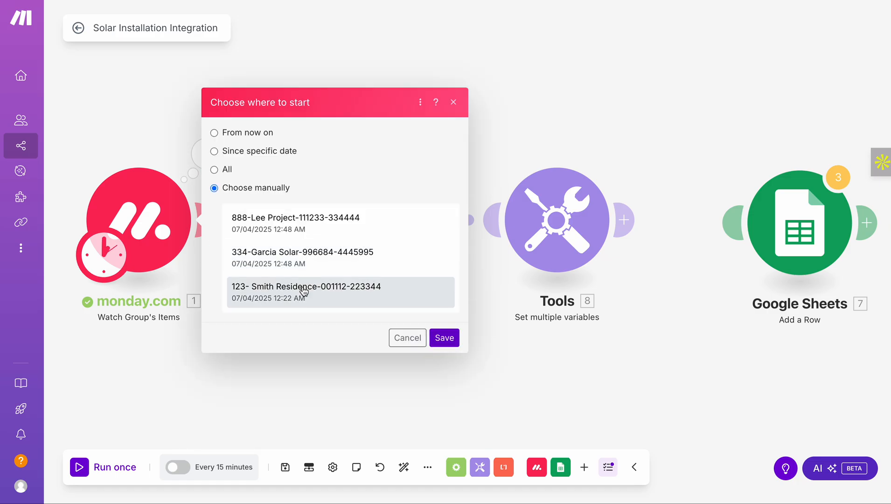
left_click(320, 260)
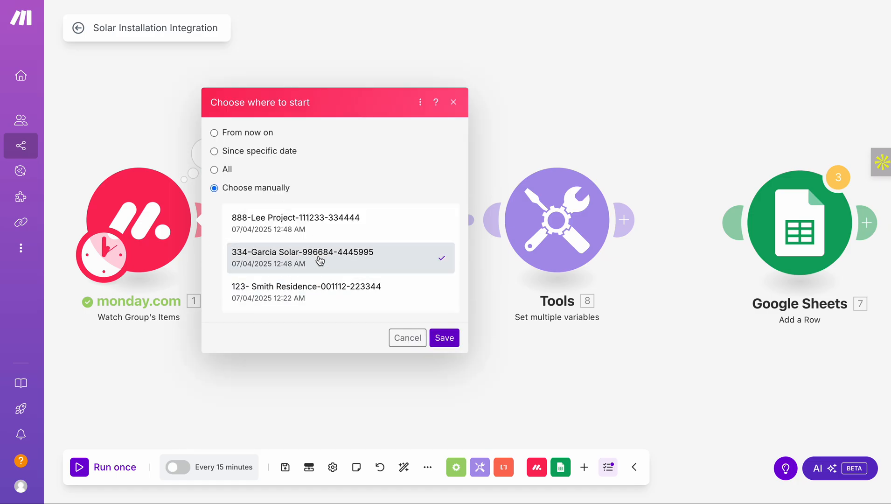
left_click(386, 231)
left_click(442, 337)
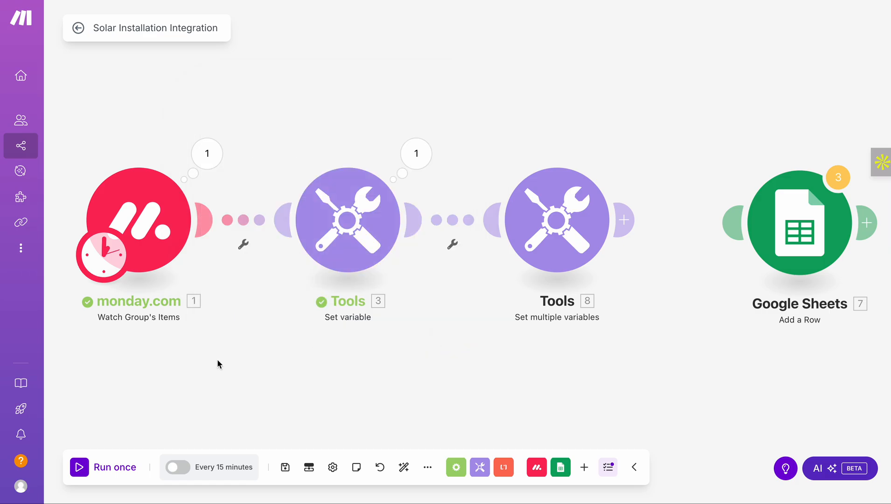
Run the scenario once and examine the Code ID, Name and Phone Number in the Set multiple variables output
left_click(79, 468)
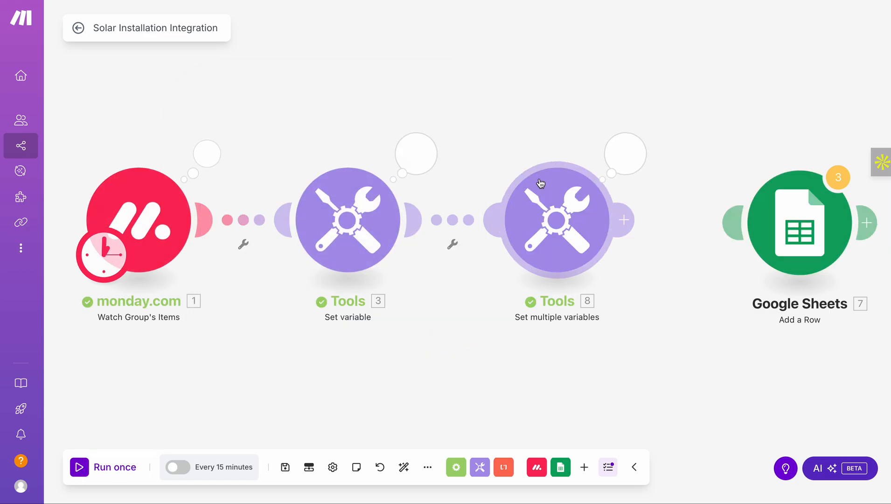
left_click(631, 150)
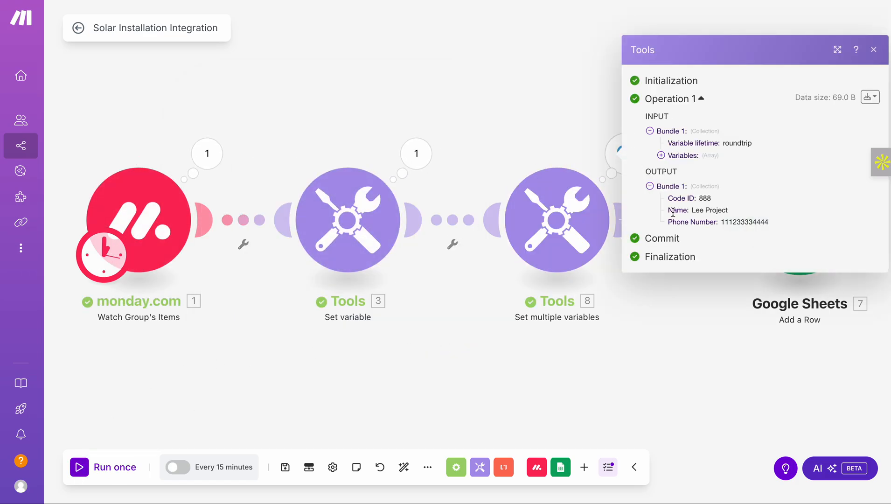
left_click_drag(687, 198, 770, 230)
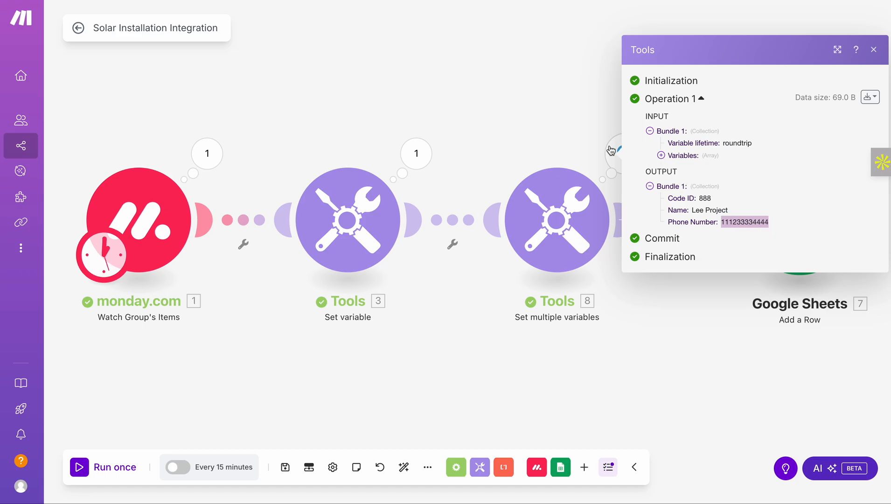
left_click(566, 113)
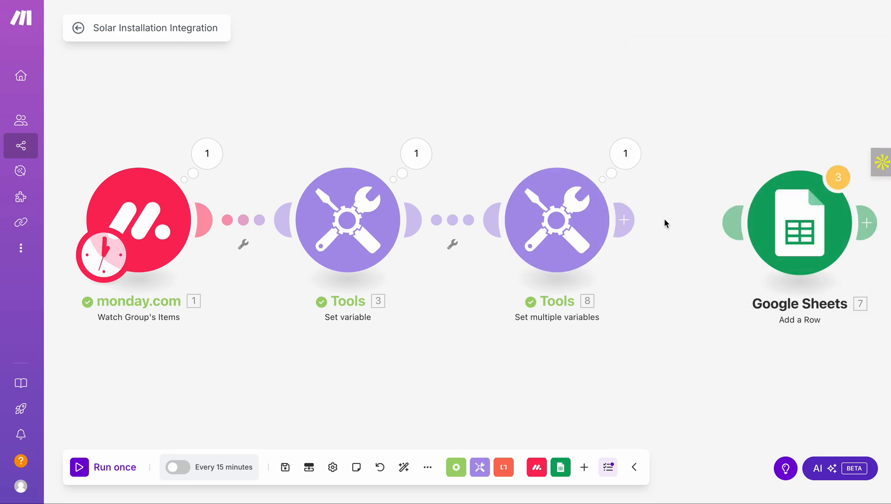
Link the Set multiple variables module to the Google Sheets Add a Row module and open the Add a Row settings
left_click_drag(624, 220, 756, 222)
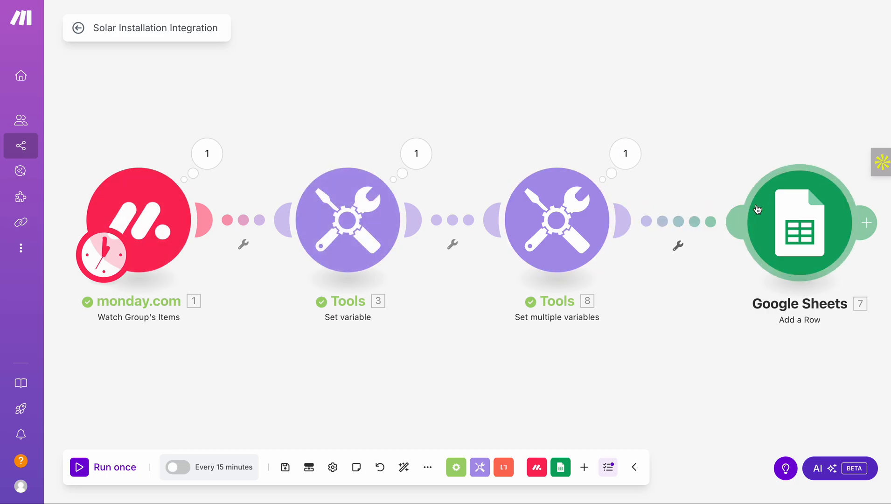
left_click(775, 214)
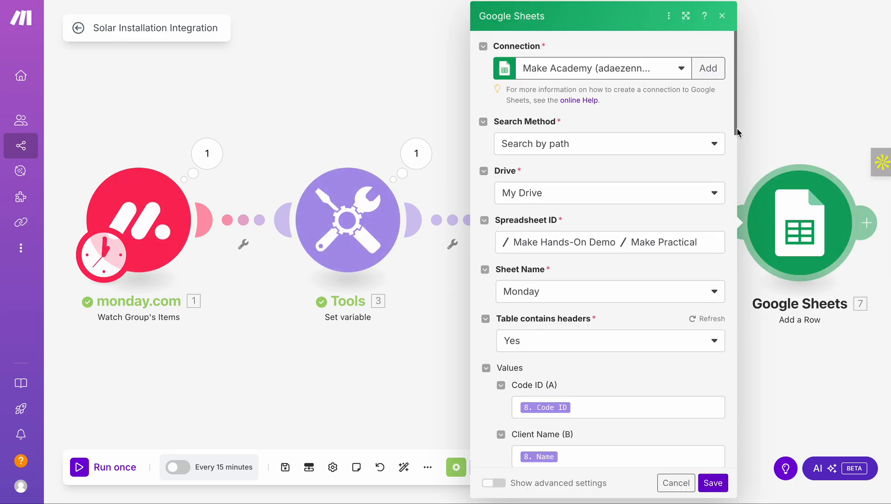
left_click_drag(736, 127, 737, 143)
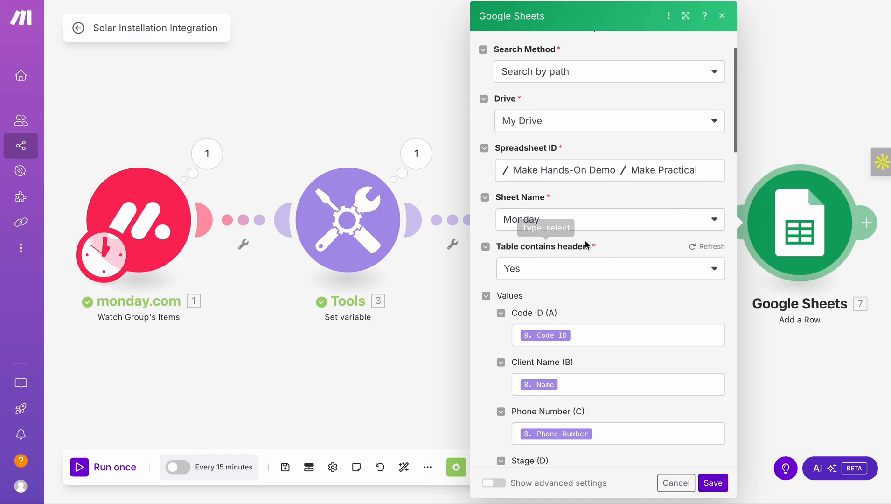
Check the Table contains headers options against the header row of the Monday sheet in the Make Practical spreadsheet
left_click(528, 275)
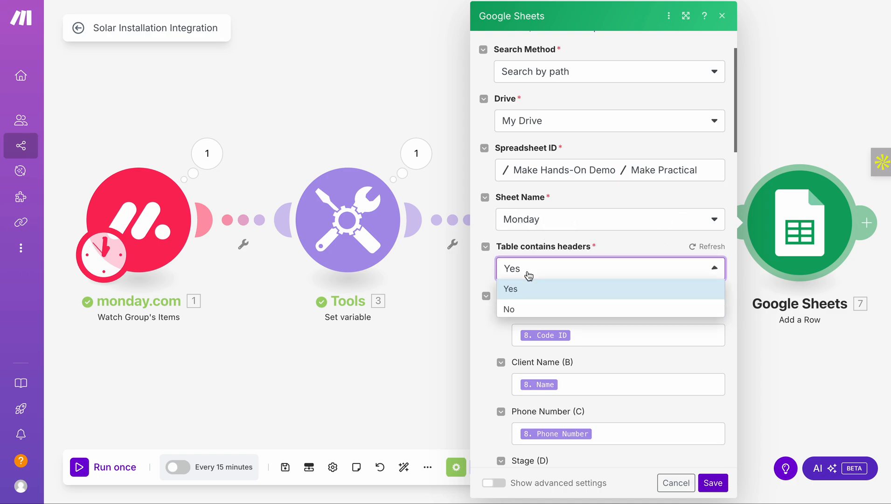
left_click(653, 225)
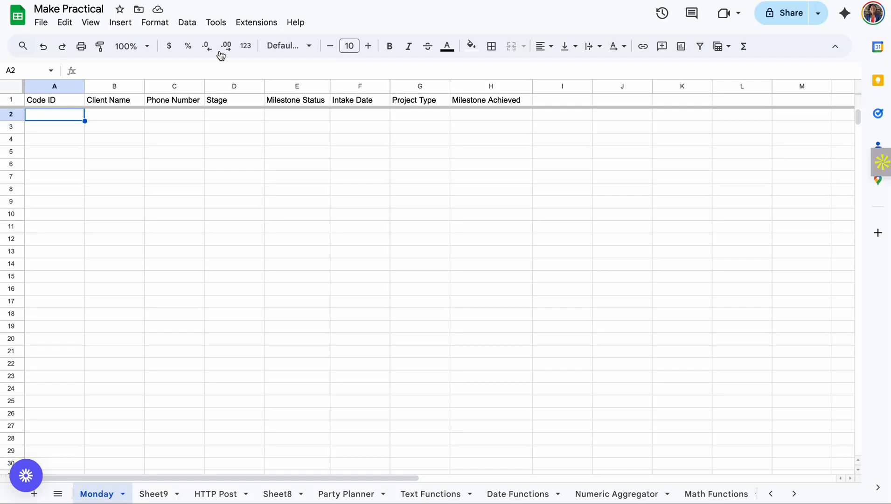
left_click_drag(55, 102, 537, 104)
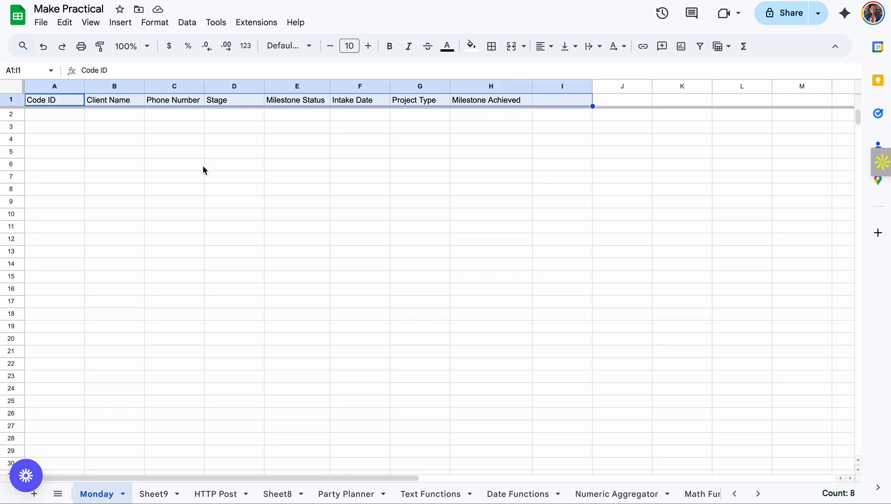
left_click(203, 216)
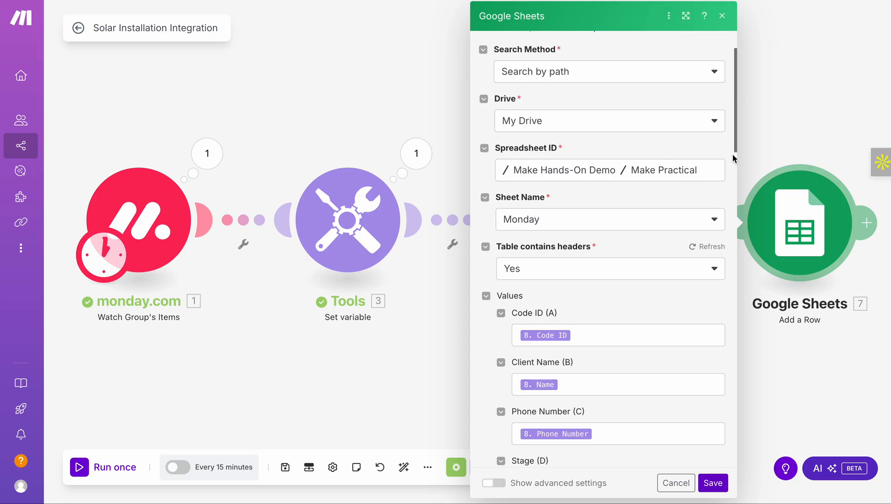
Review the Code ID, Client Name and Phone Number mappings in Add a Row against the available variables
left_click_drag(734, 137, 738, 176)
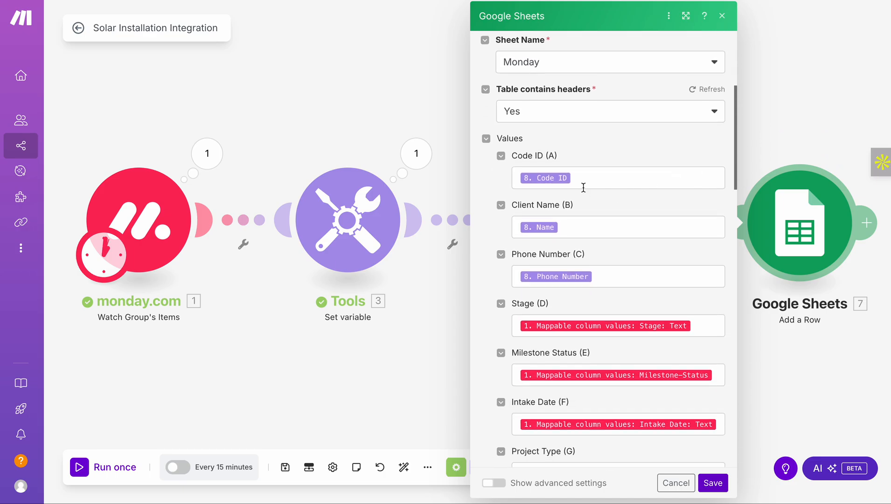
left_click(594, 177)
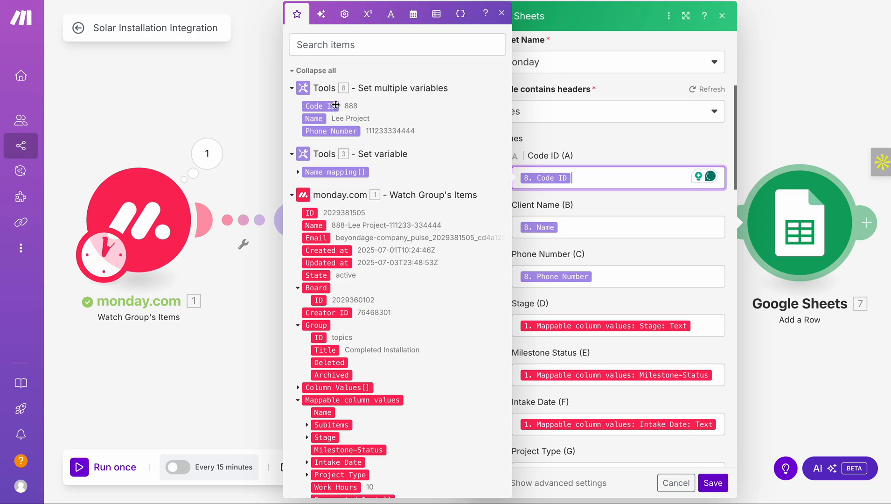
left_click(299, 173)
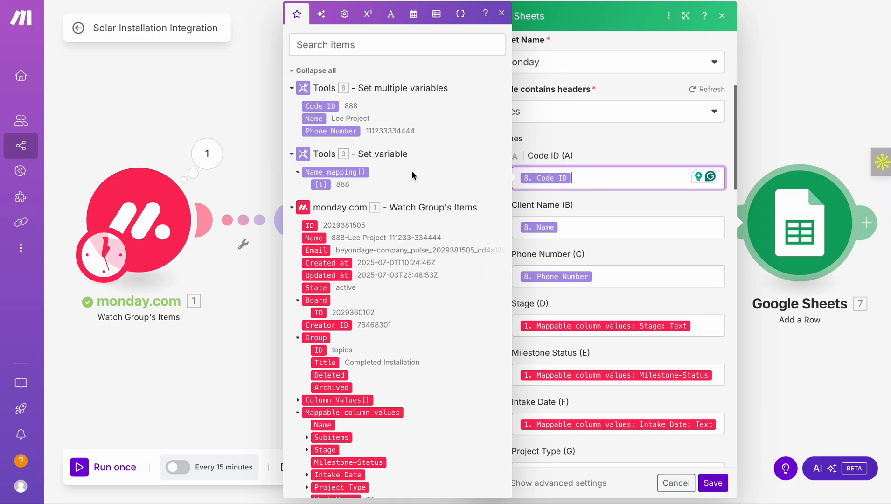
left_click(612, 236)
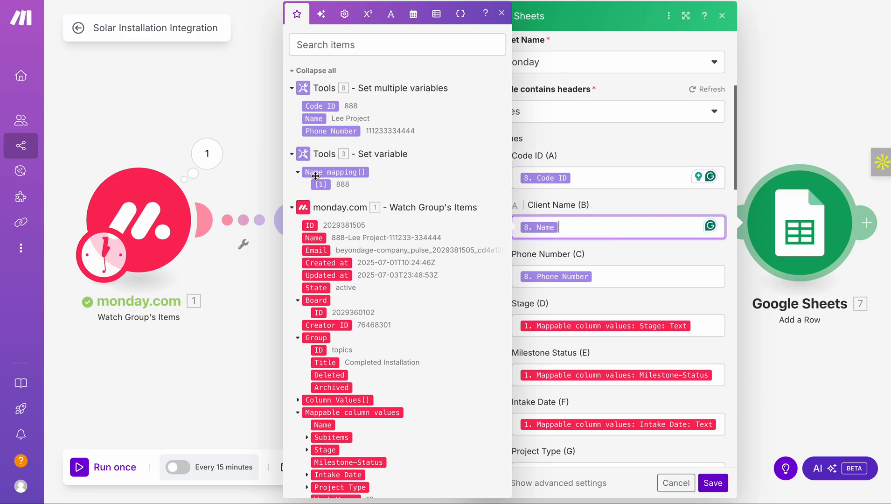
left_click(620, 284)
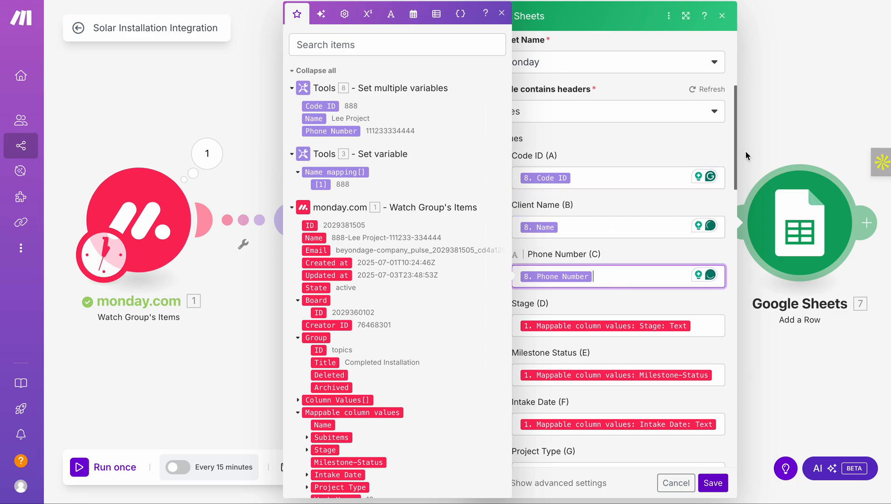
left_click_drag(735, 156, 736, 213)
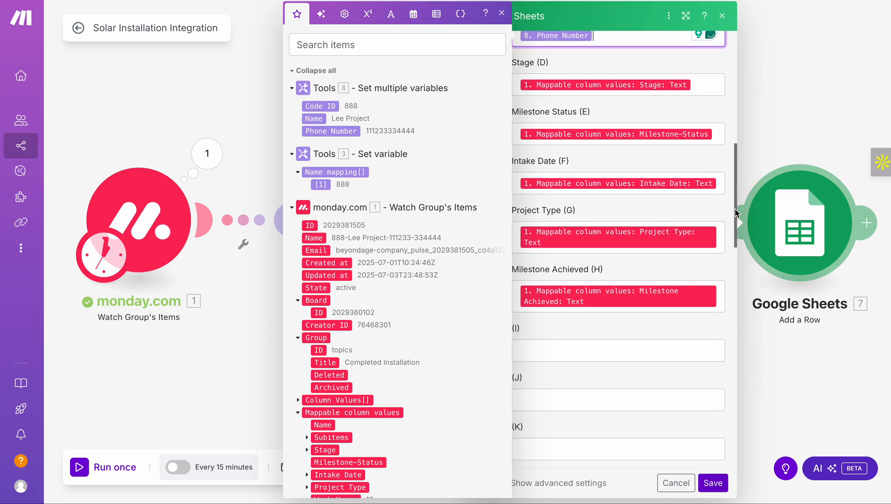
Search the mappable items for "stage" and examine the Stage fields behind the Stage (D) mapping
left_click(710, 88)
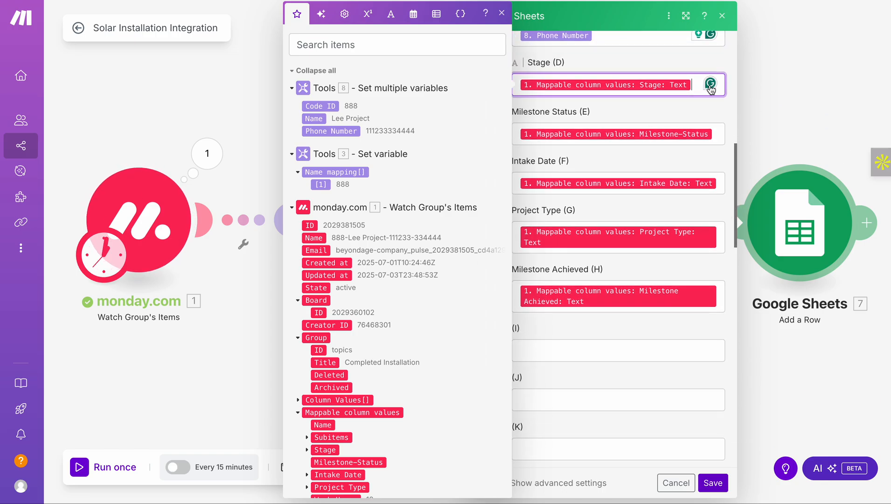
left_click(463, 49)
type("stae")
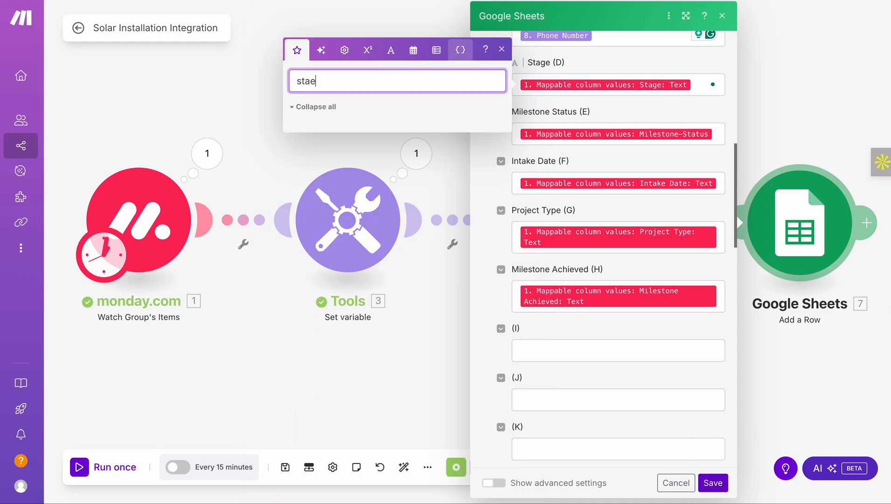
key("BackSpace")
type("ge")
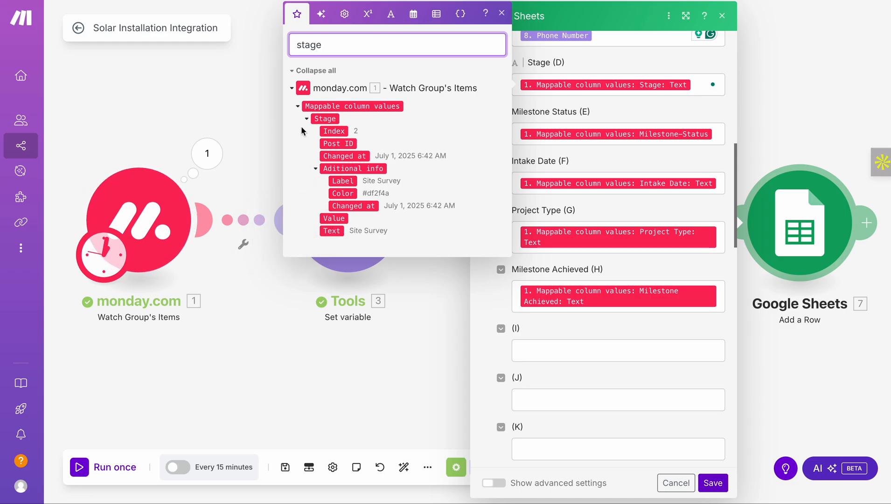
left_click(315, 169)
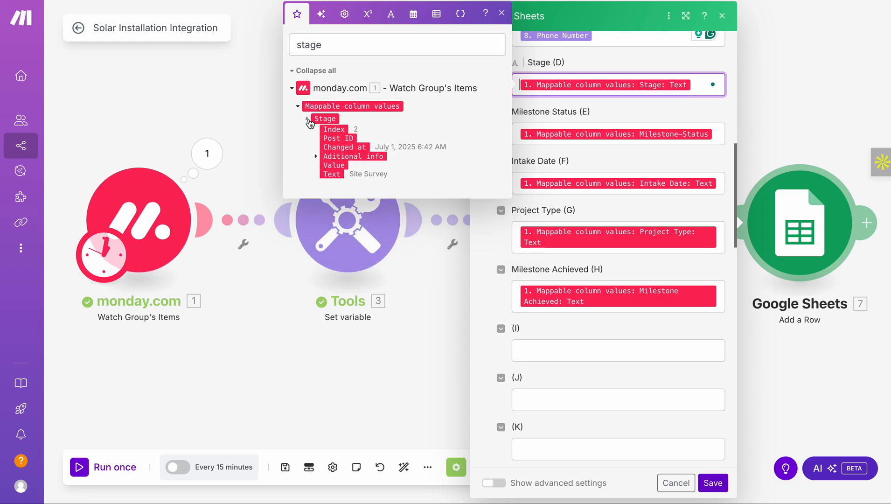
left_click(304, 120)
left_click(306, 120)
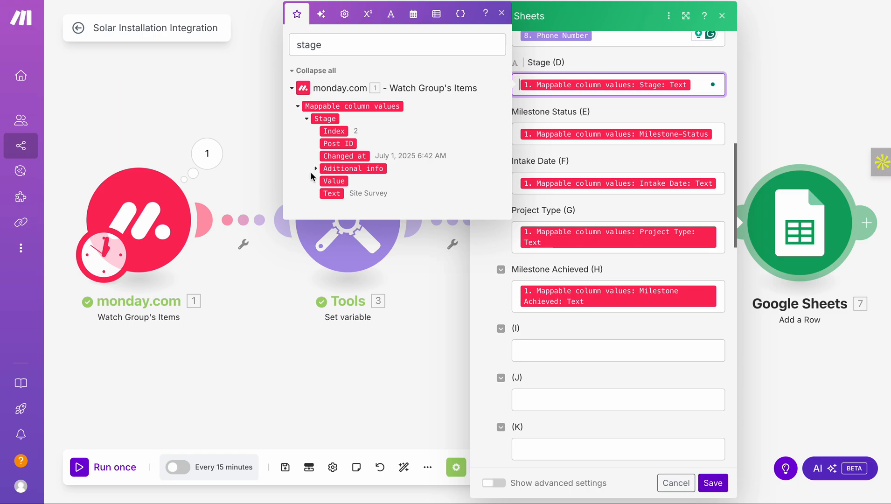
Look up "milesto" among the mappable items for Milestone Status (E), review the remaining columns, and save the Add a Row module
left_click(719, 138)
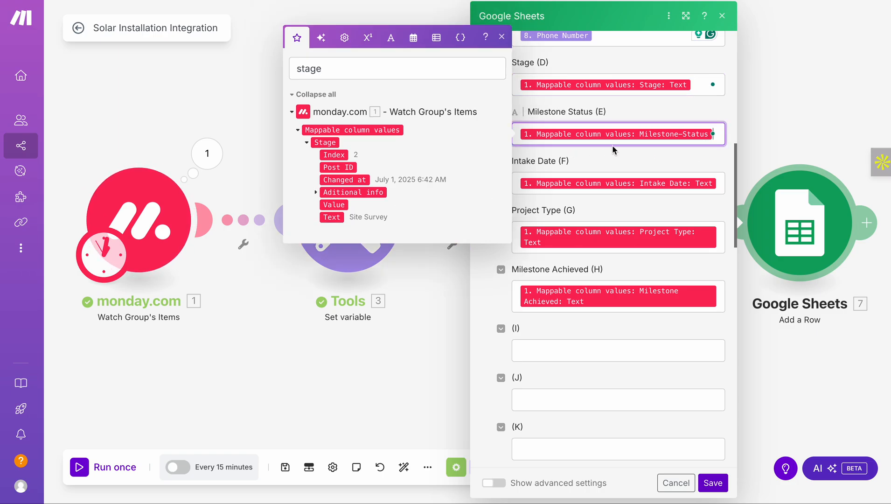
double_click(337, 65)
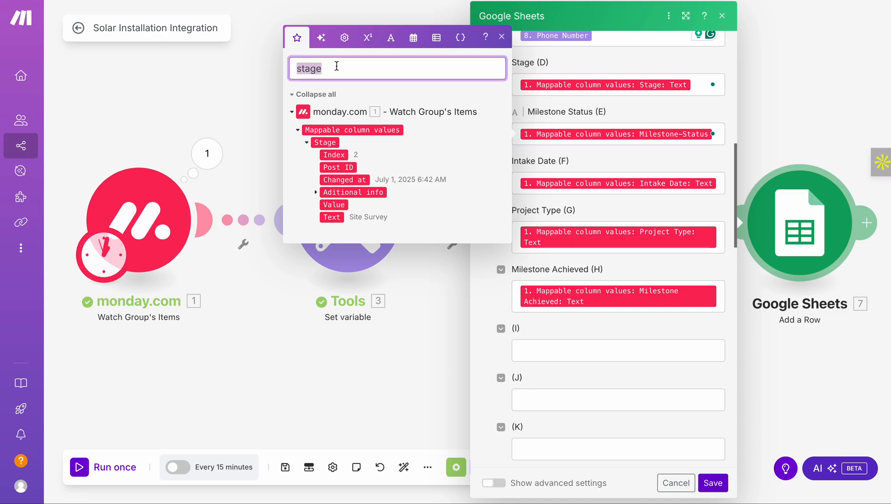
type("milesto")
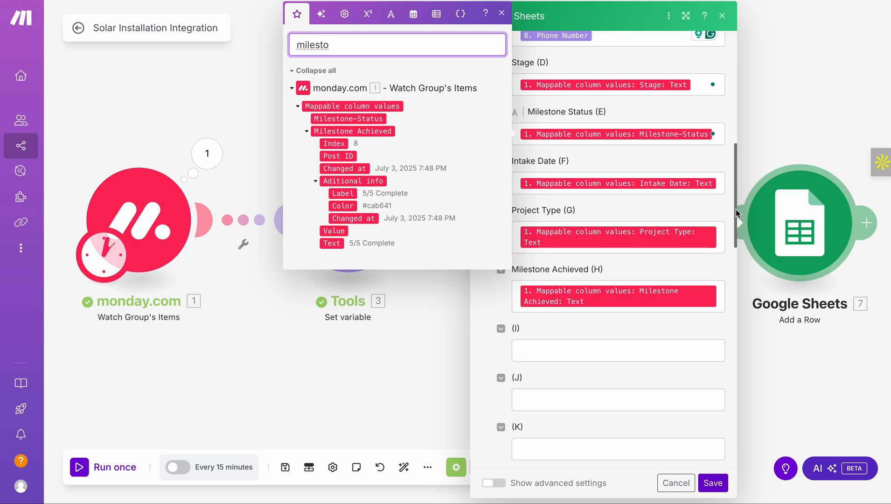
left_click_drag(736, 209, 738, 357)
left_click(713, 482)
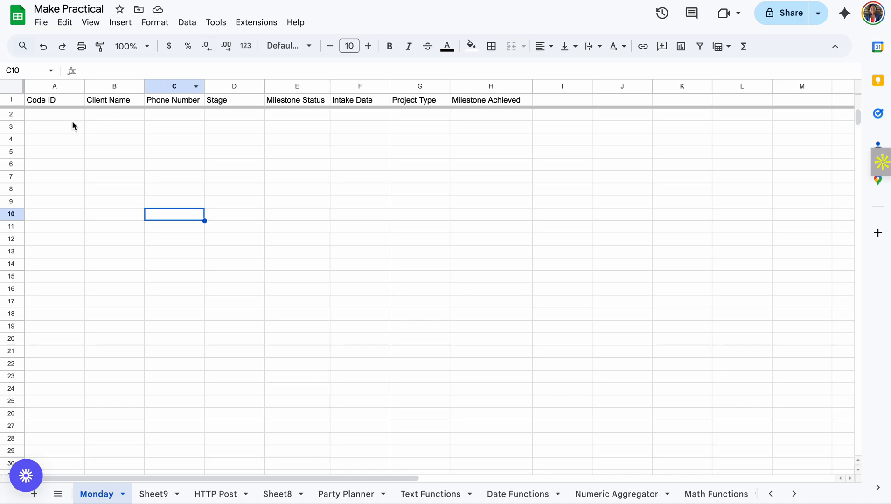
Set the monday.com Watch Group's Items trigger to start from All items and save
left_click(46, 115)
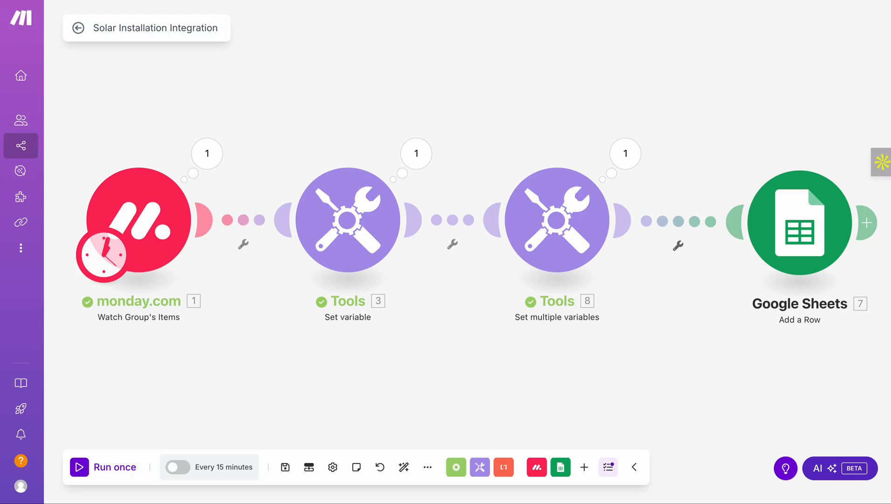
right_click(142, 225)
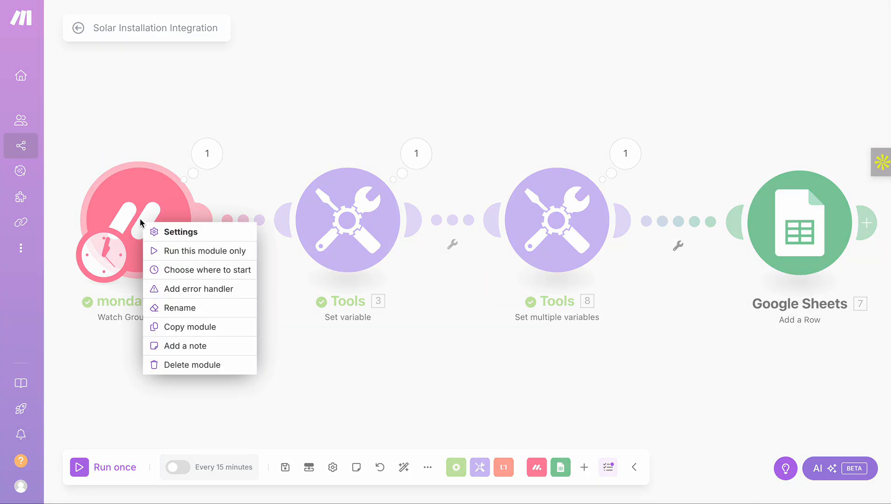
left_click(157, 269)
left_click(214, 228)
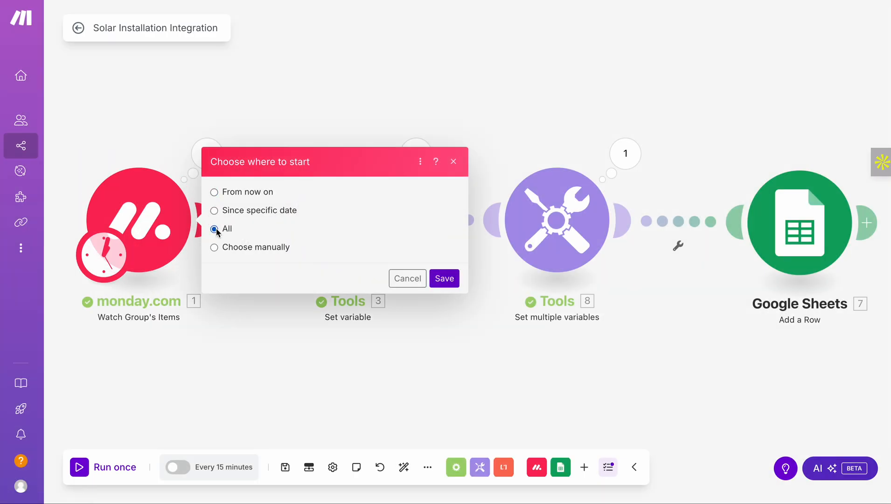
left_click(451, 279)
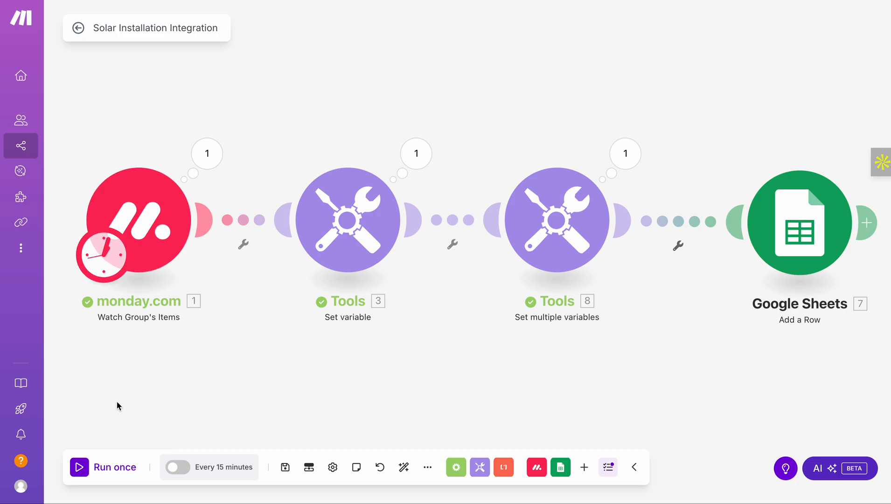
Run the scenario once and compare the rows in the Monday sheet with the Completed Installation items in monday.com
left_click(77, 473)
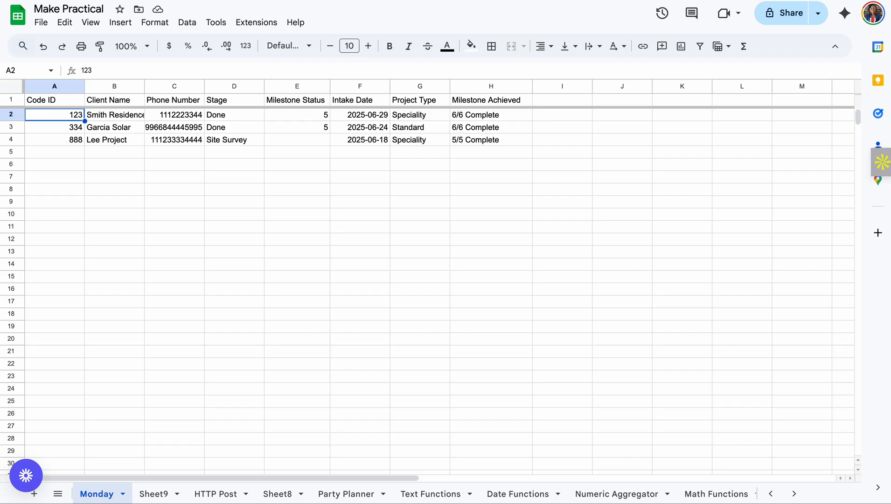
left_click(309, 142)
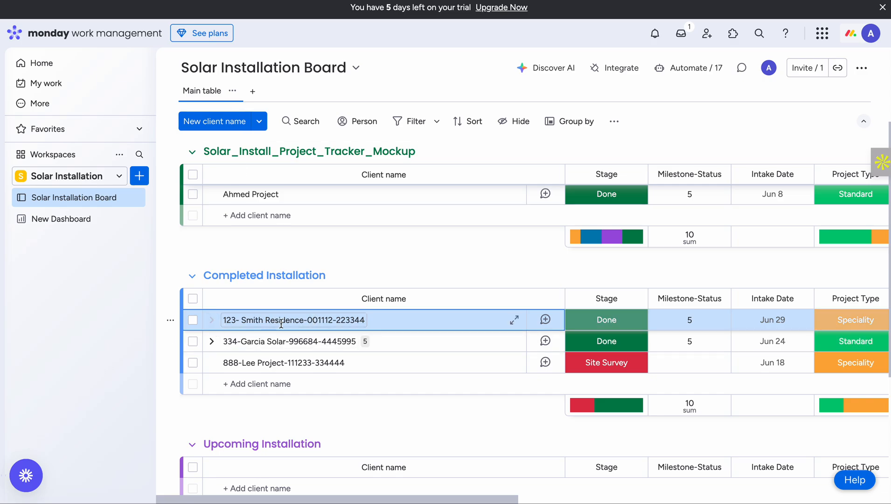
left_click(240, 323)
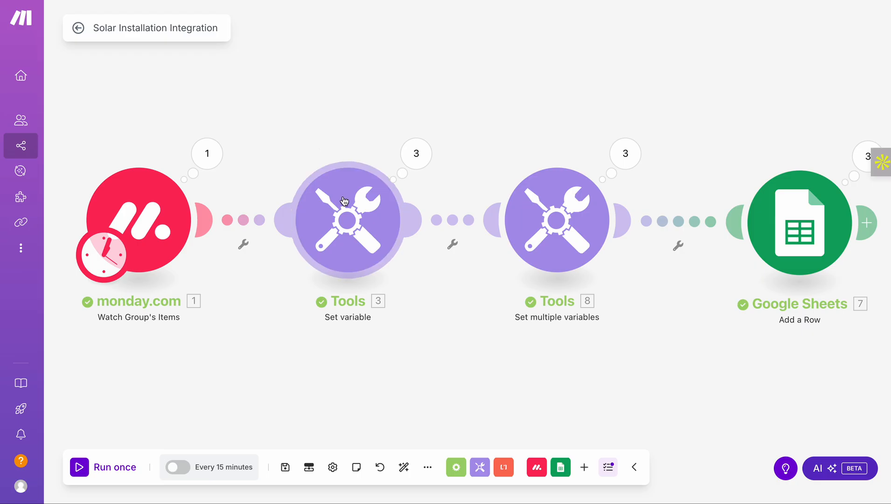
Review the Name mapping split formula in the Set variable module and close it without saving
left_click(345, 201)
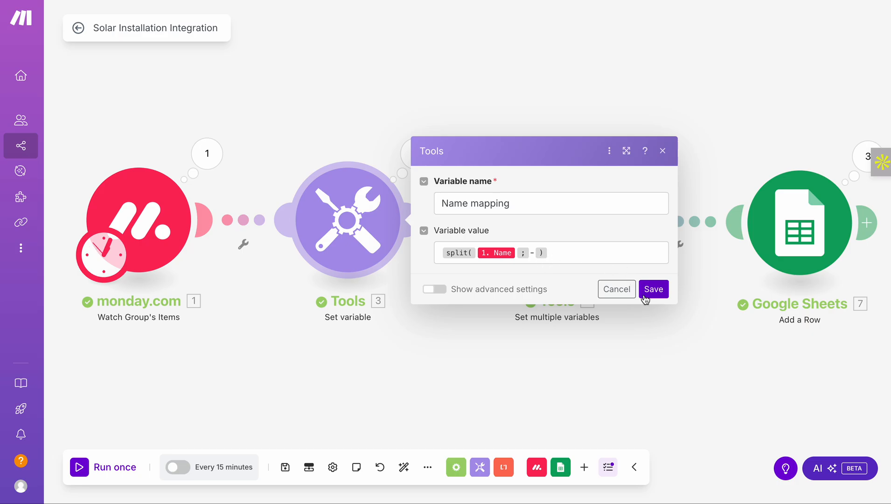
left_click(616, 293)
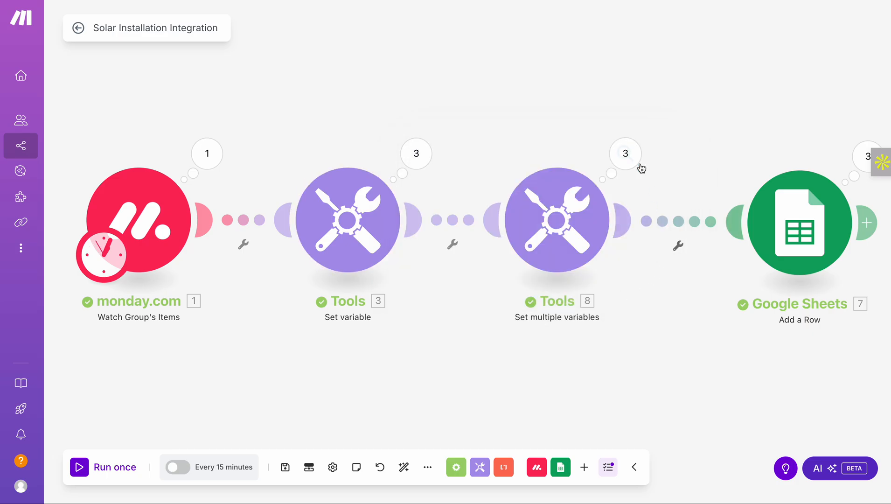